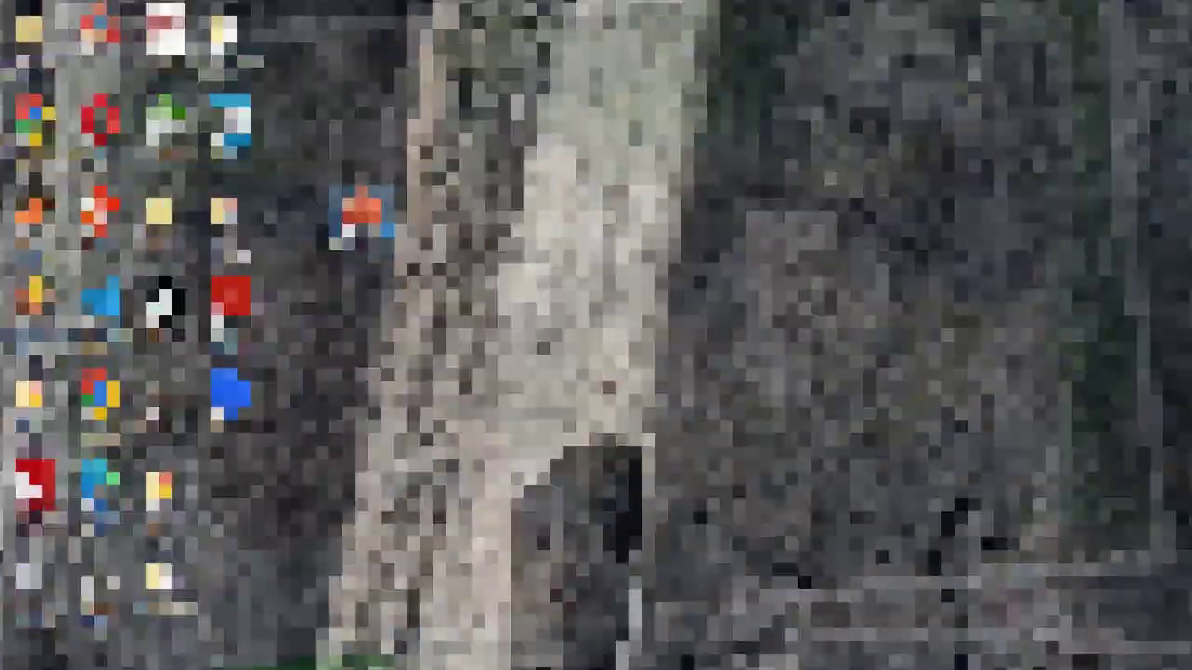
# Launch PowerPoint from the desktop and create a blank presentation, Presentación1.
pyautogui.doubleClick(372, 228)
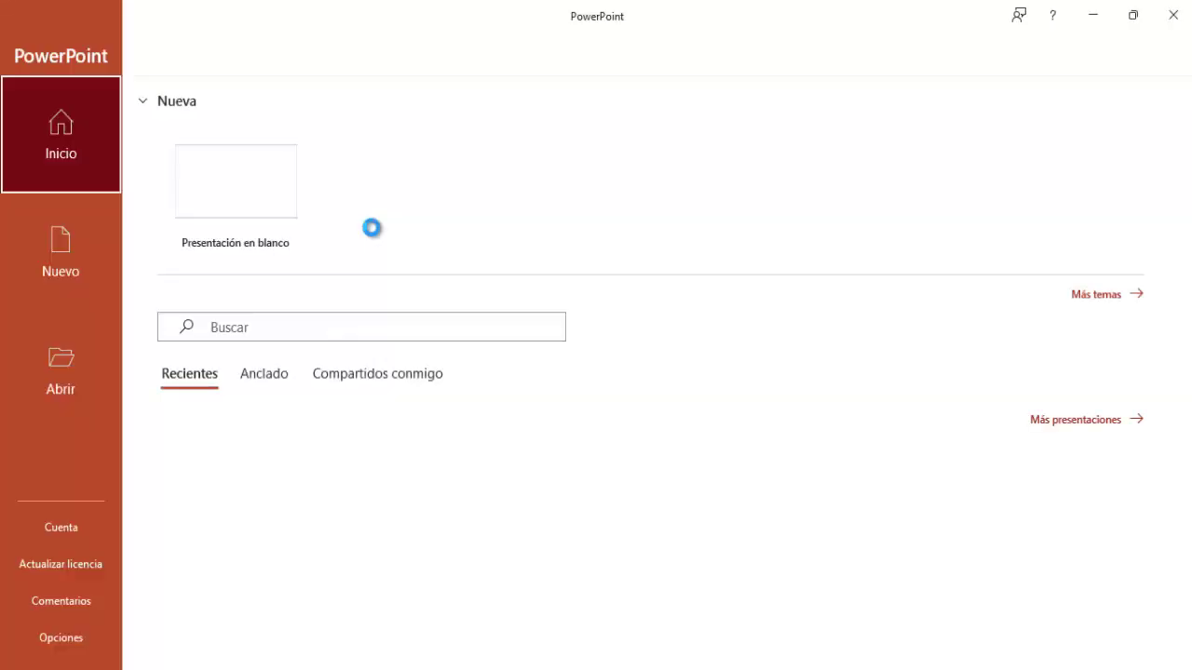
pyautogui.click(242, 210)
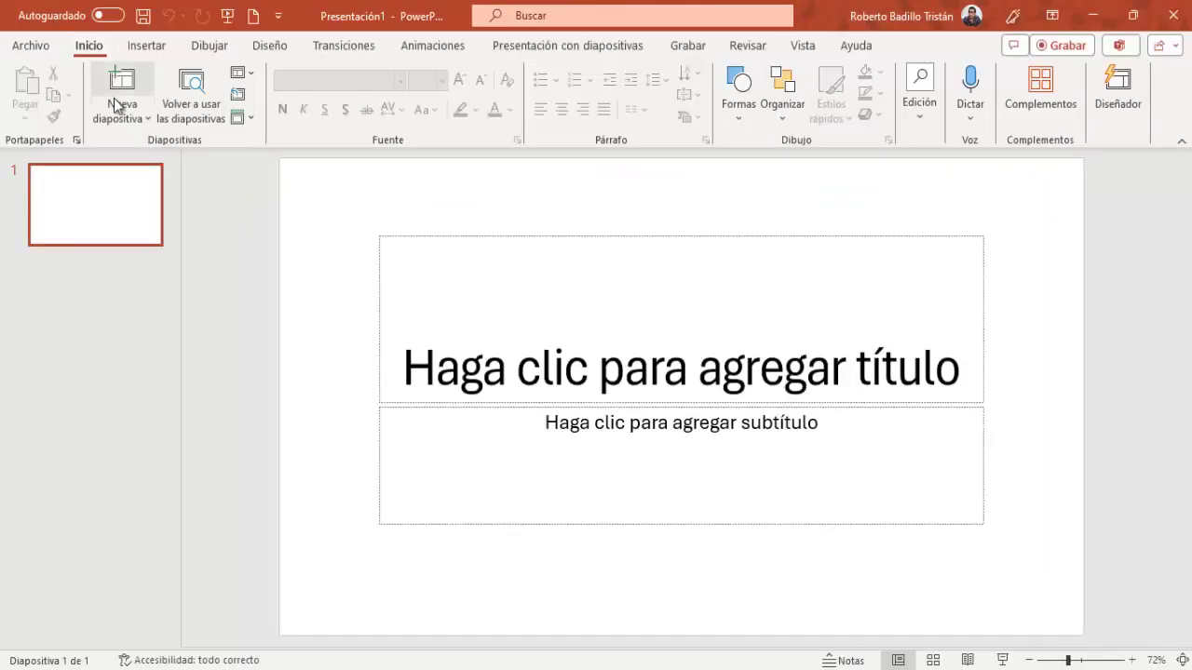
# Add a second slide using the 'En blanco' layout.
pyautogui.click(143, 119)
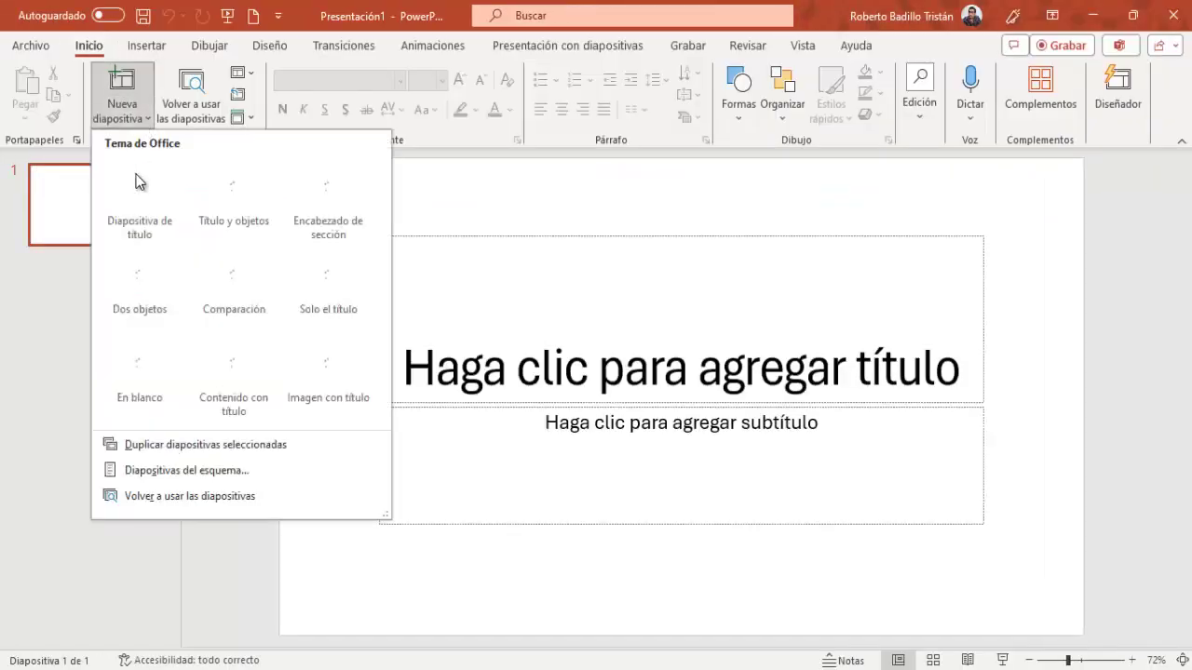
pyautogui.click(135, 373)
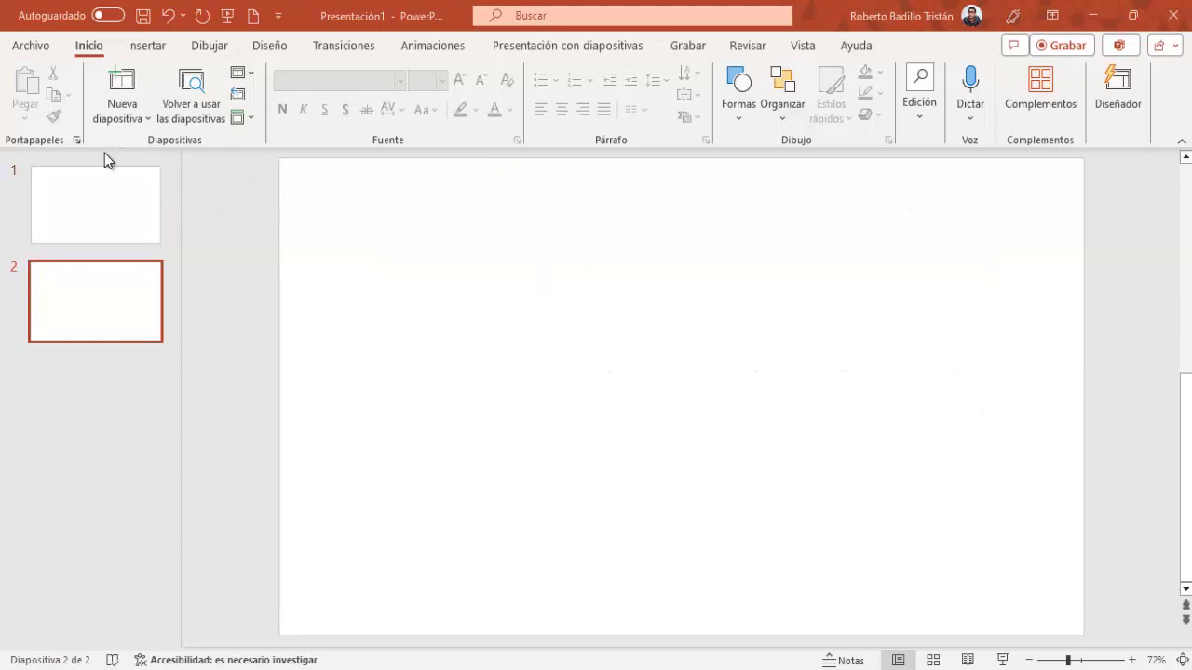
pyautogui.click(149, 46)
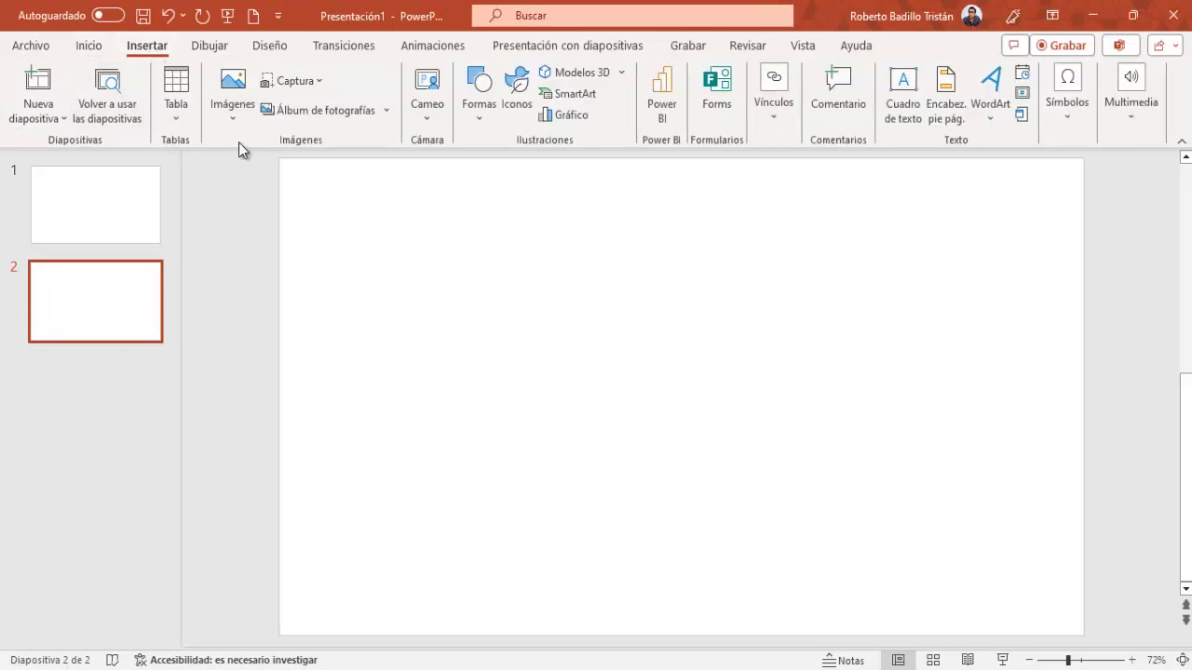
# Insert 'yo - fondo transparente' from this device and drag it down to the bottom, centred.
pyautogui.click(233, 119)
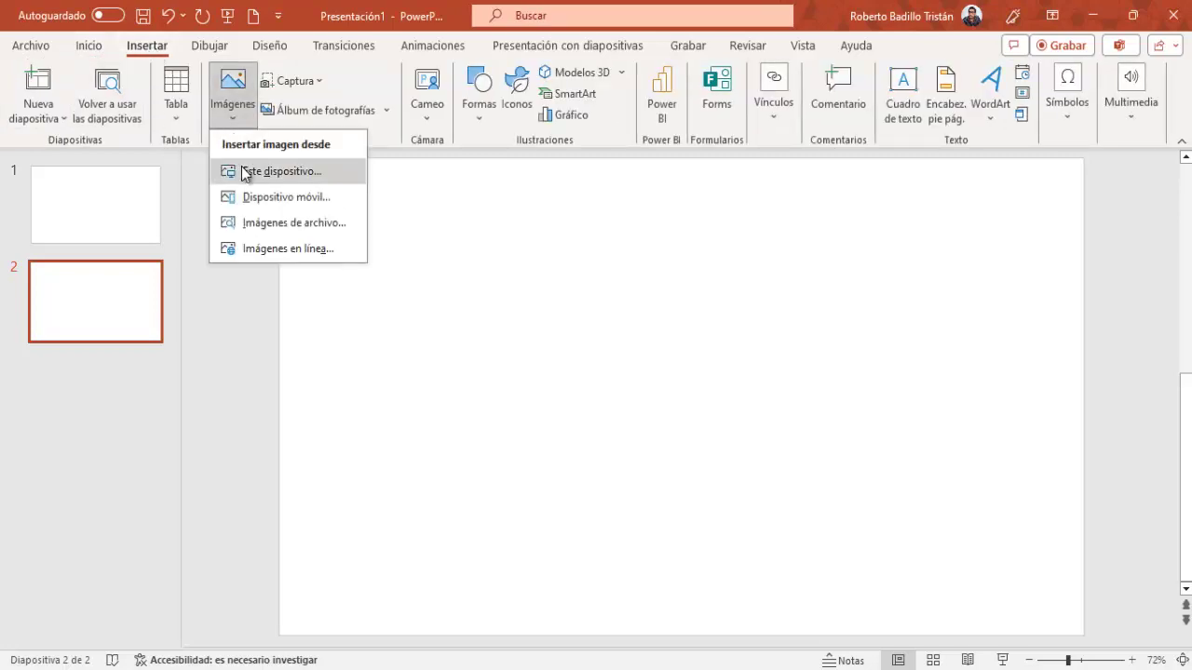
pyautogui.click(242, 172)
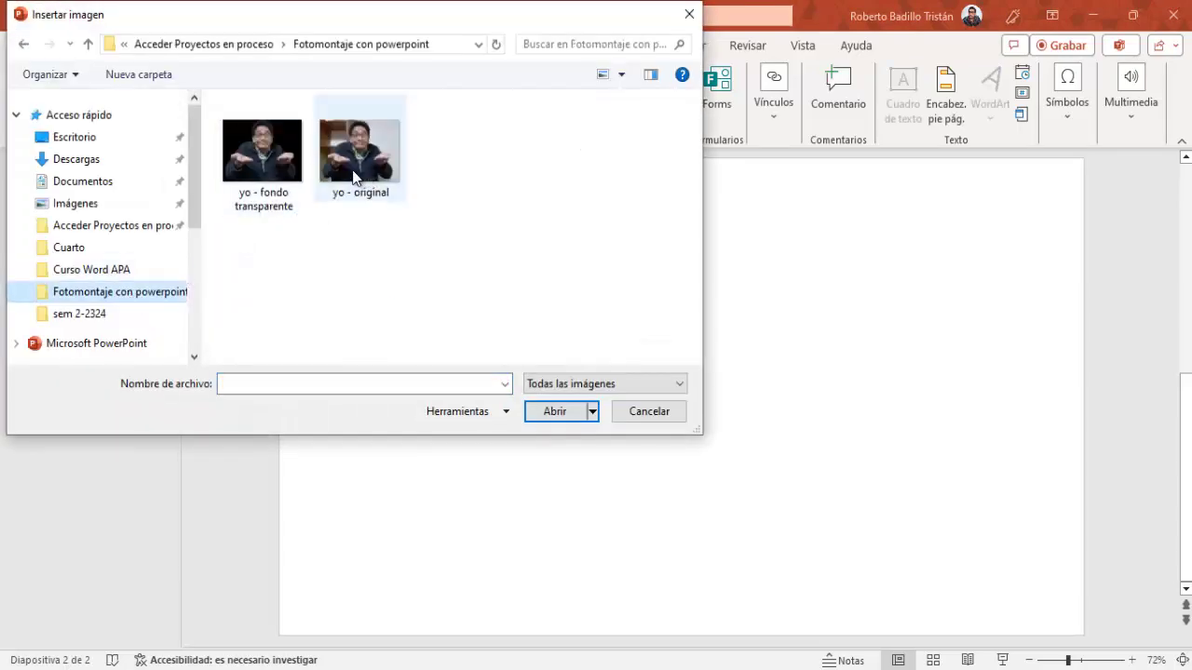
pyautogui.click(263, 154)
pyautogui.click(537, 418)
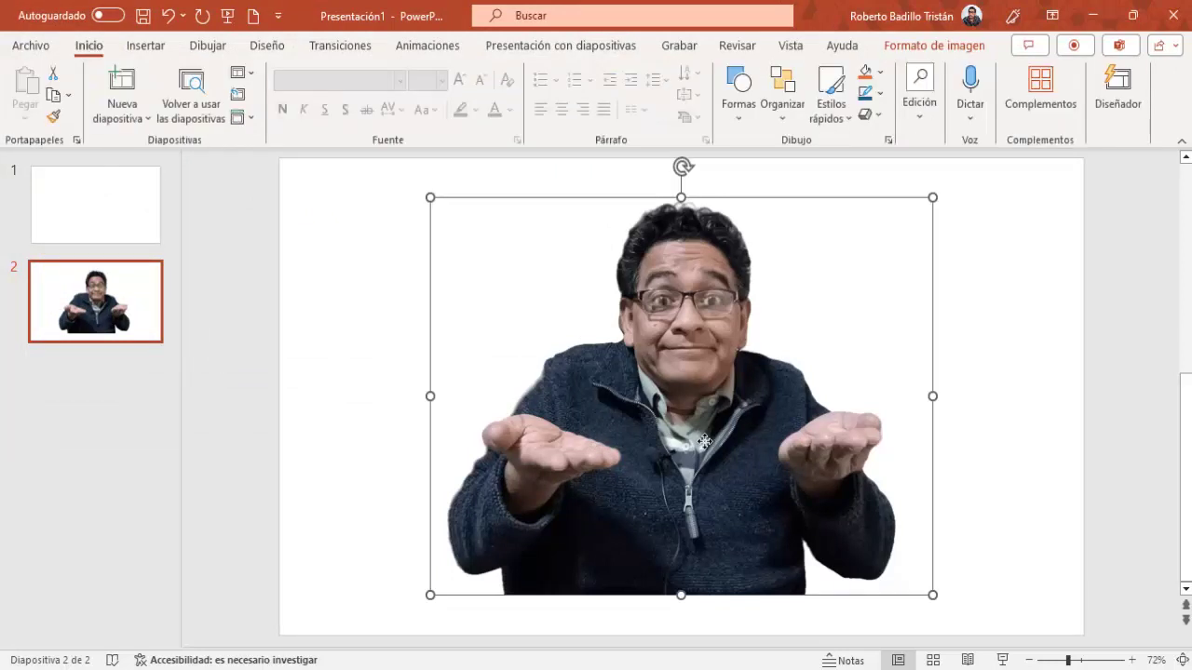
pyautogui.moveTo(670, 428); pyautogui.dragTo(710, 470)
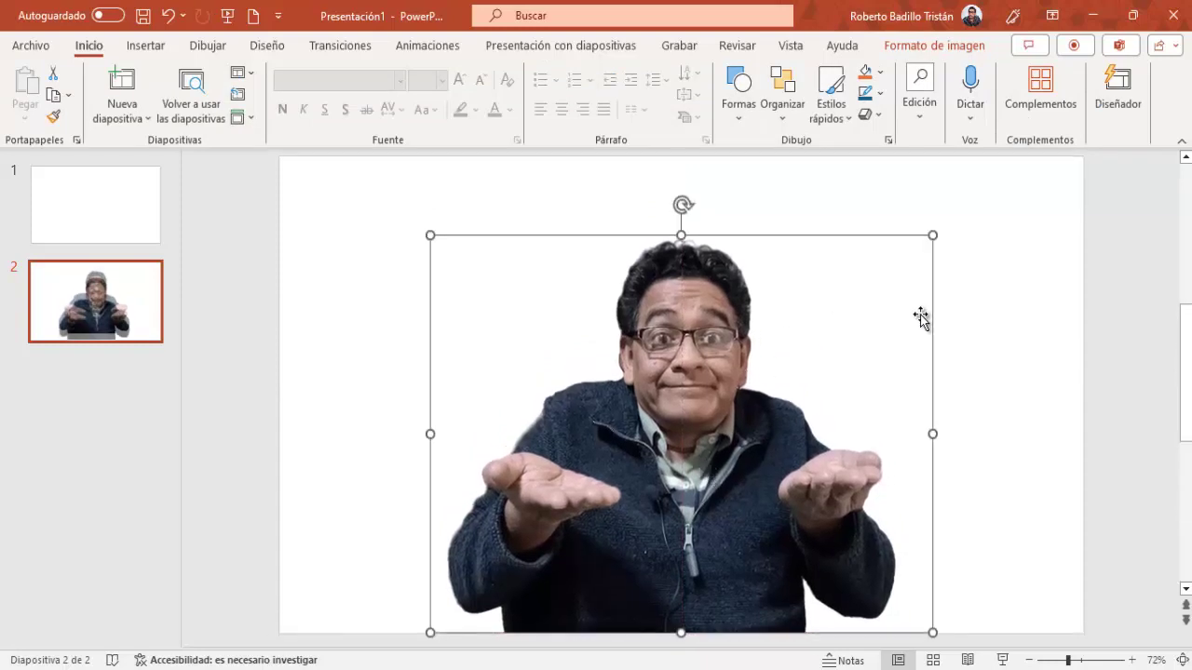
# Shrink the cut-out man by his corner handle and place him at slide 2's bottom-left corner.
pyautogui.click(1040, 286)
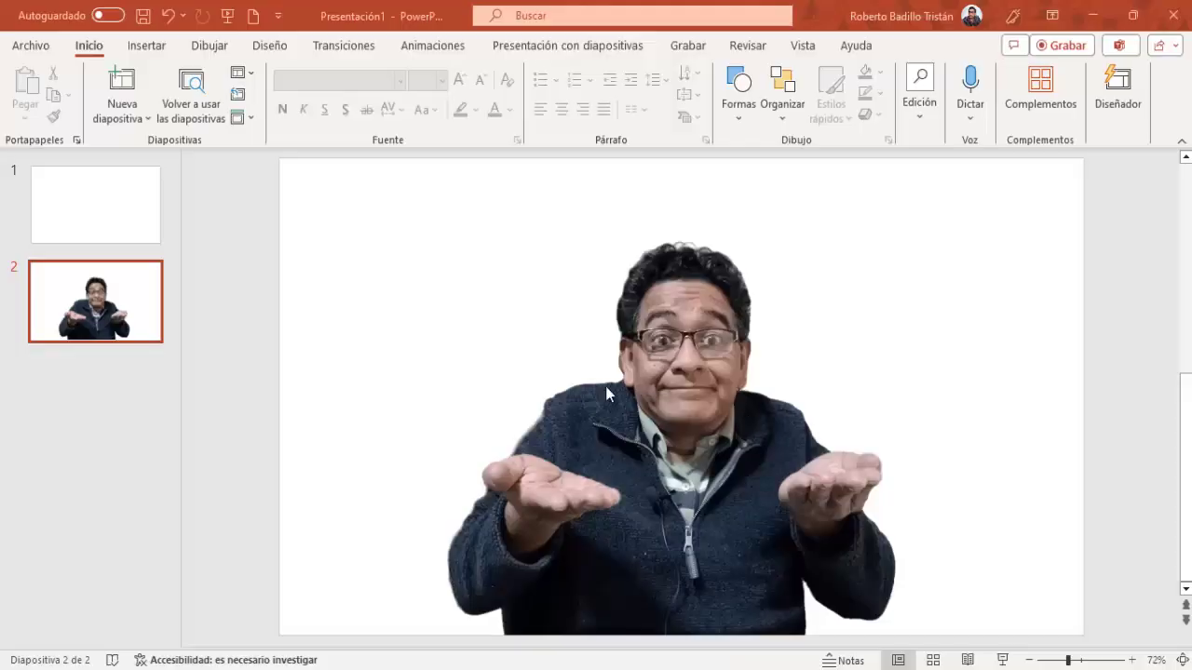
pyautogui.click(697, 351)
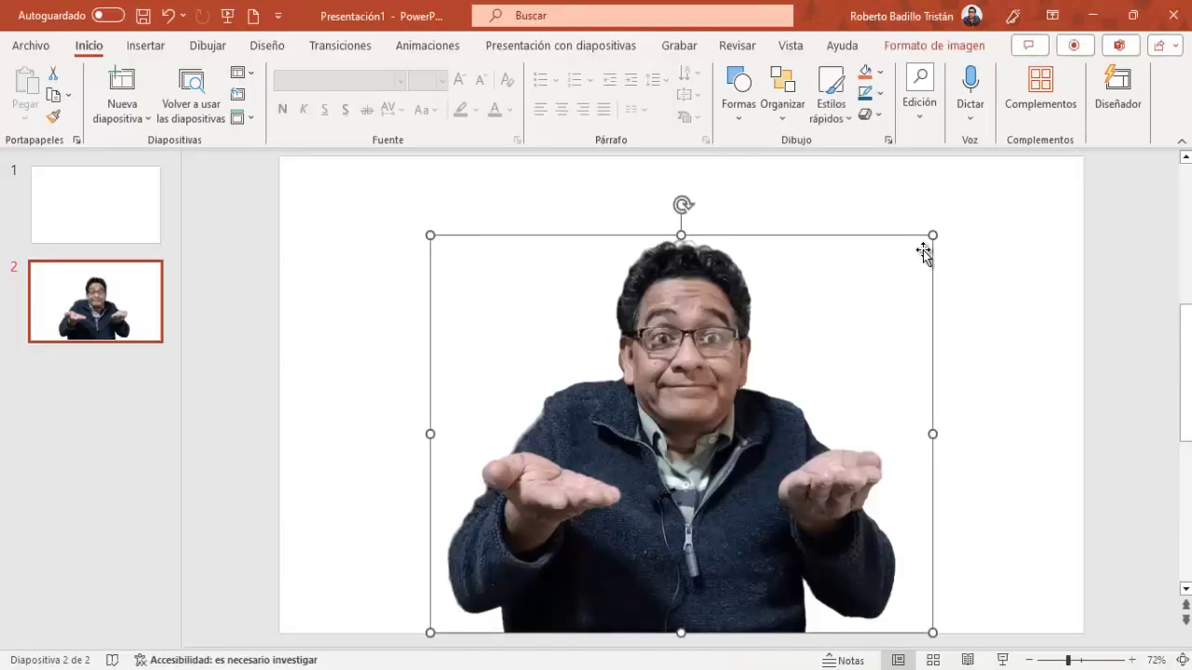
pyautogui.moveTo(929, 237); pyautogui.dragTo(784, 427)
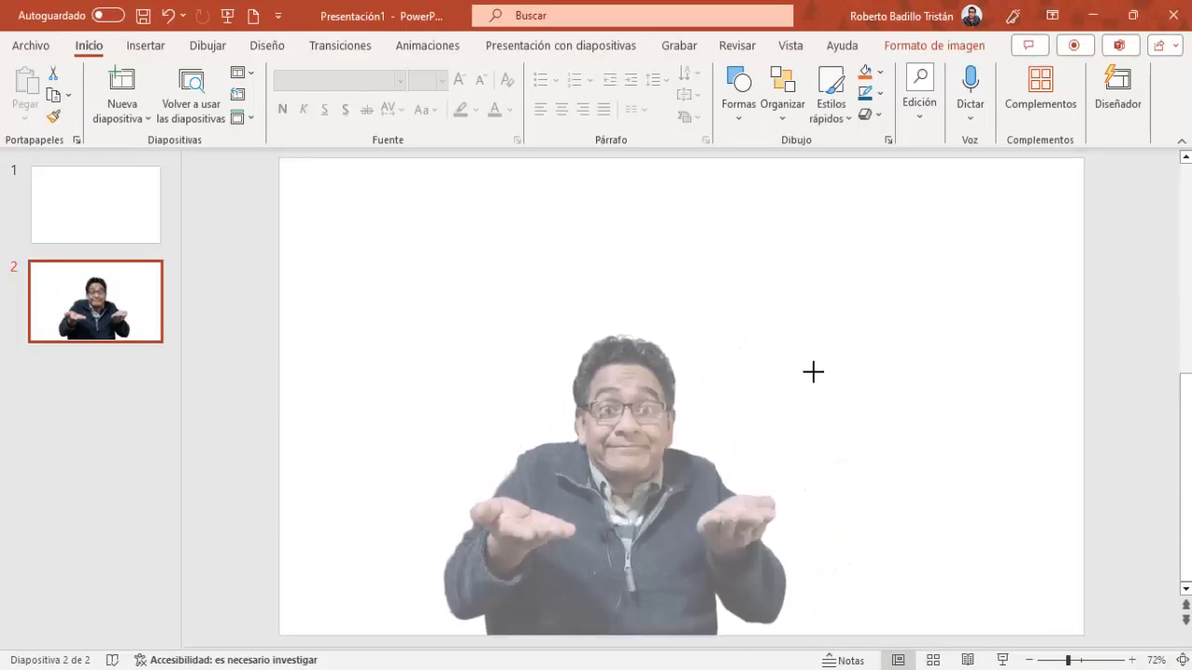
pyautogui.moveTo(648, 492); pyautogui.dragTo(503, 494)
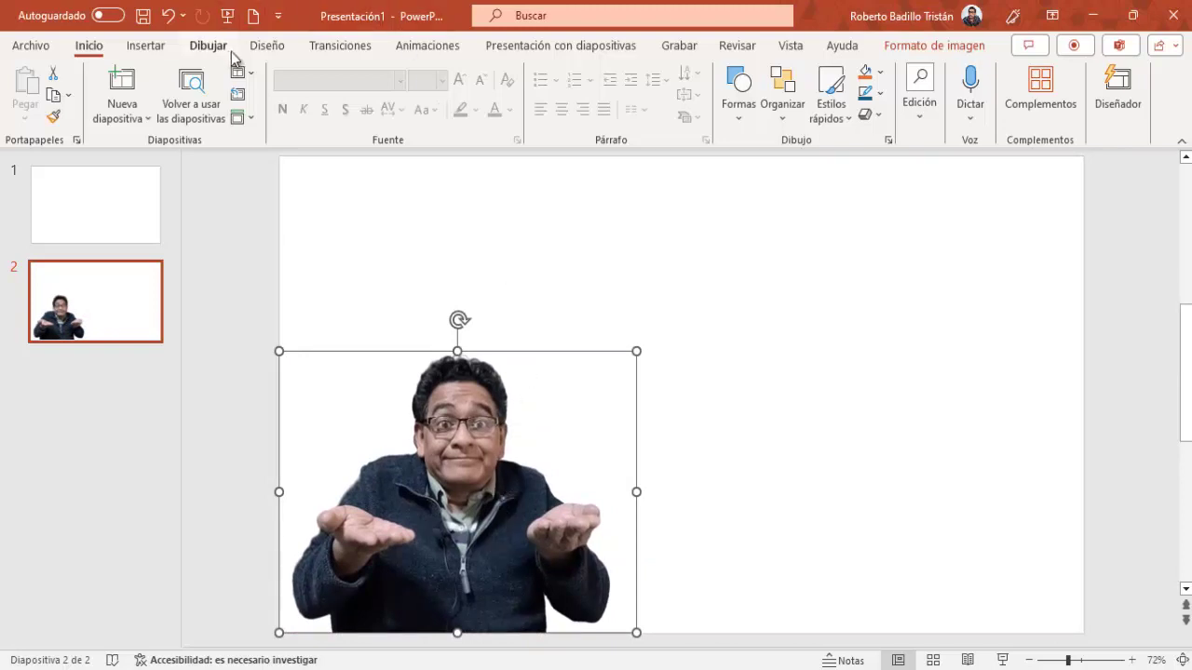
# Open the Format Background pane from the Design tab, then close it.
pyautogui.click(268, 48)
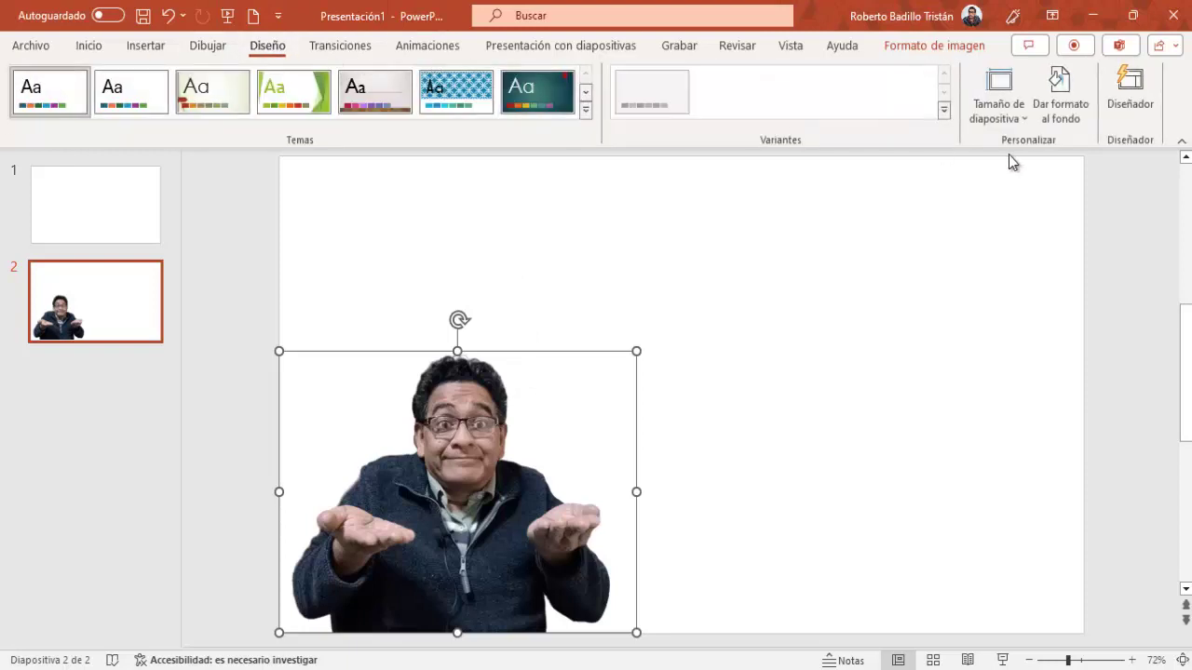
pyautogui.click(1067, 101)
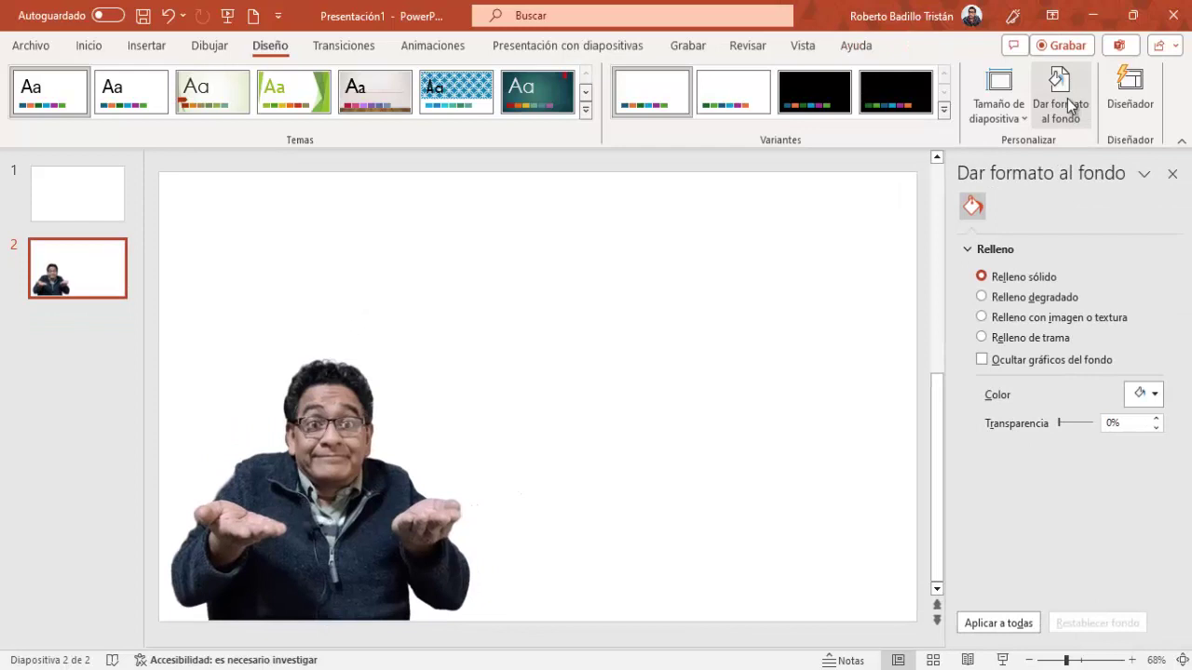
pyautogui.click(1172, 174)
# Duplicate the cut-out-man slide four times to make six slides, then return to slide 2.
pyautogui.rightClick(104, 299)
pyautogui.click(163, 406)
pyautogui.rightClick(135, 406)
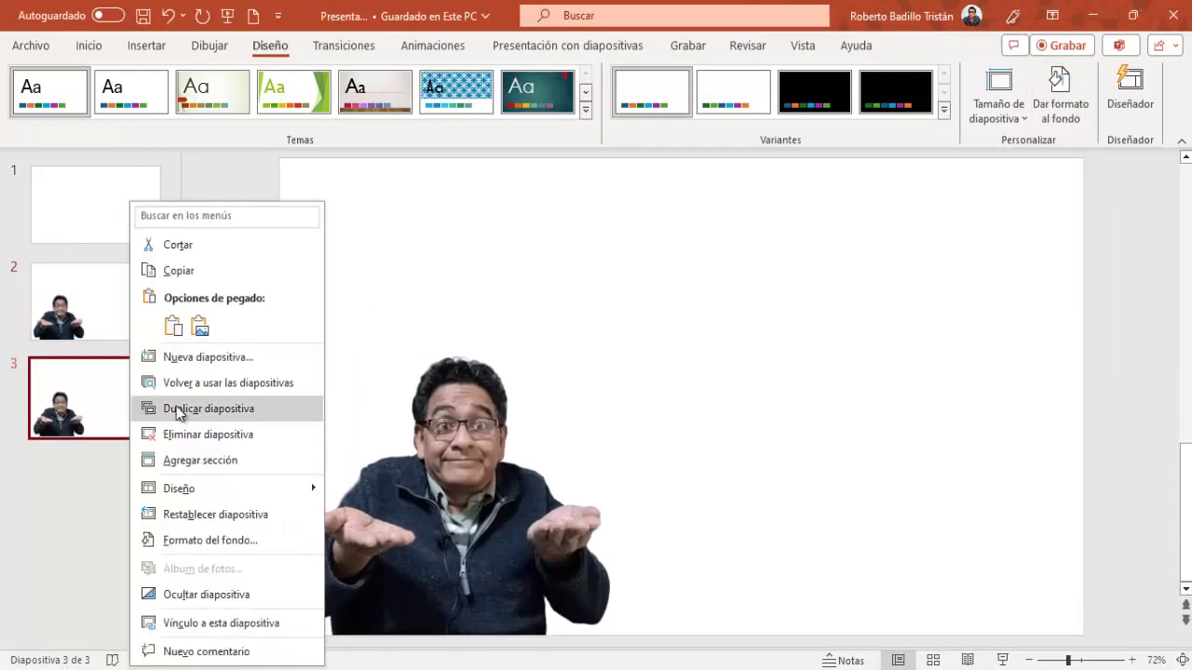
pyautogui.click(176, 406)
pyautogui.rightClick(138, 494)
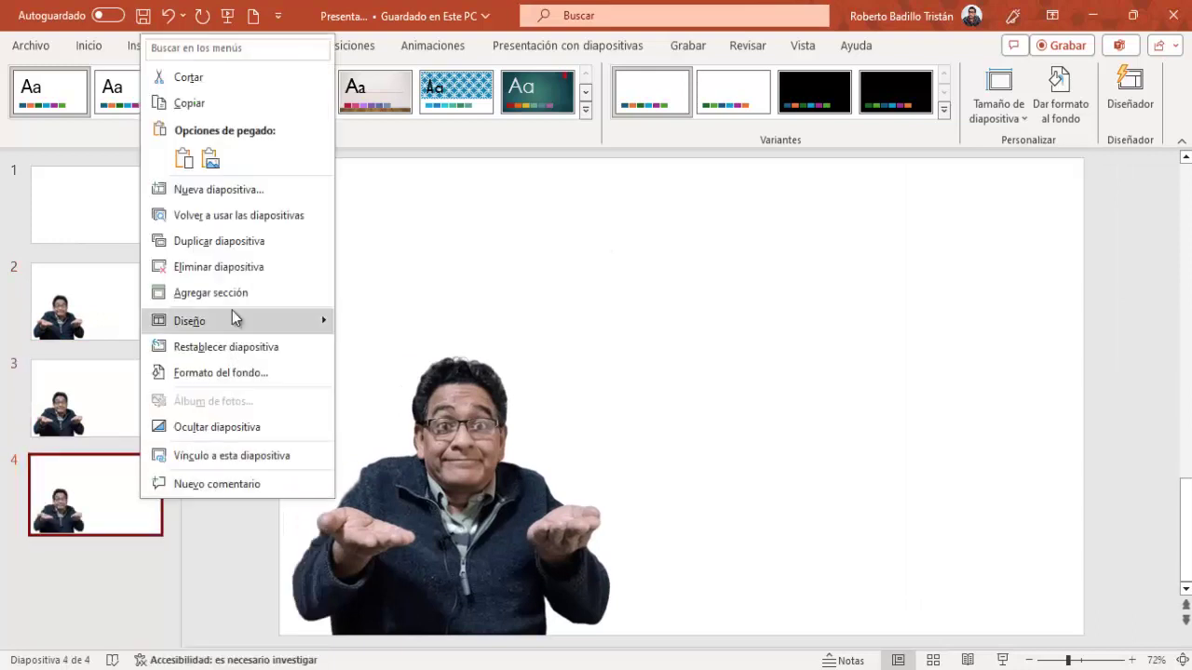
pyautogui.click(224, 244)
pyautogui.rightClick(118, 588)
pyautogui.click(179, 280)
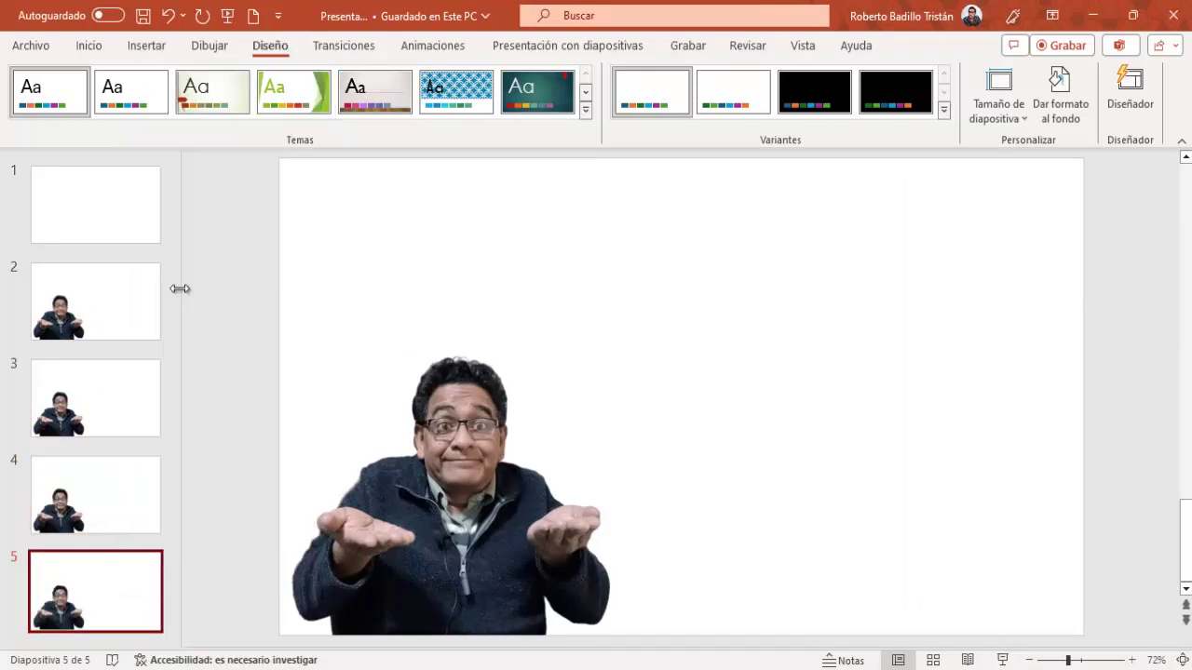
pyautogui.click(139, 298)
# Fill slide 2's background with solid pink at 27% transparency.
pyautogui.click(455, 477)
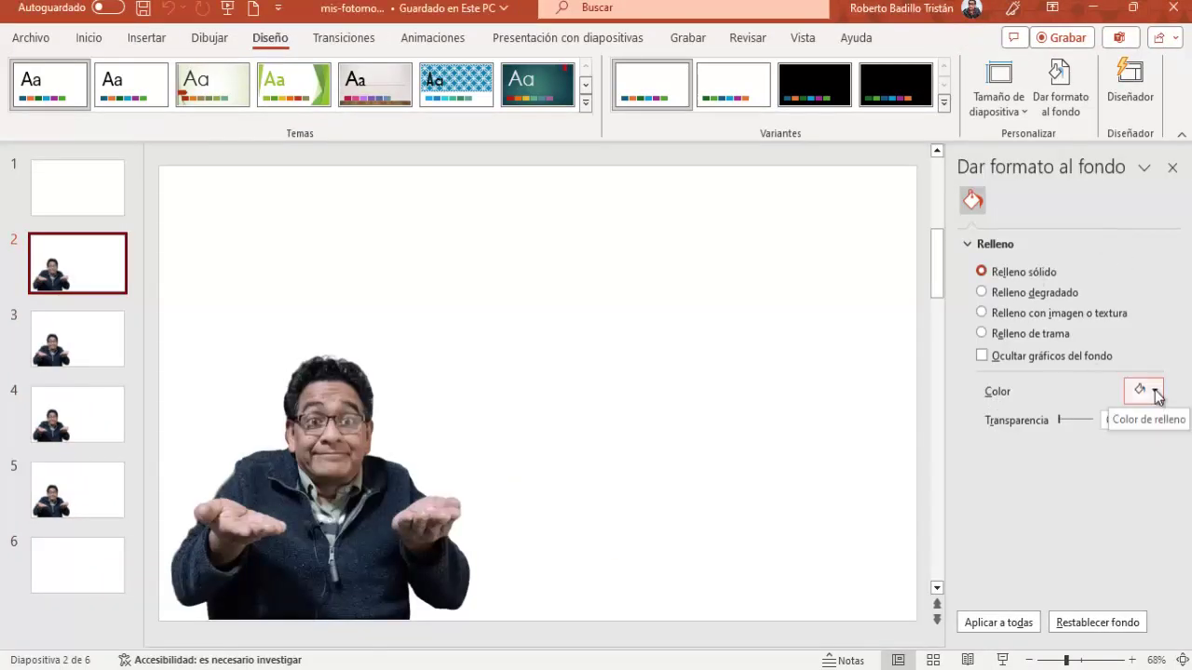
pyautogui.click(1153, 391)
pyautogui.click(1168, 519)
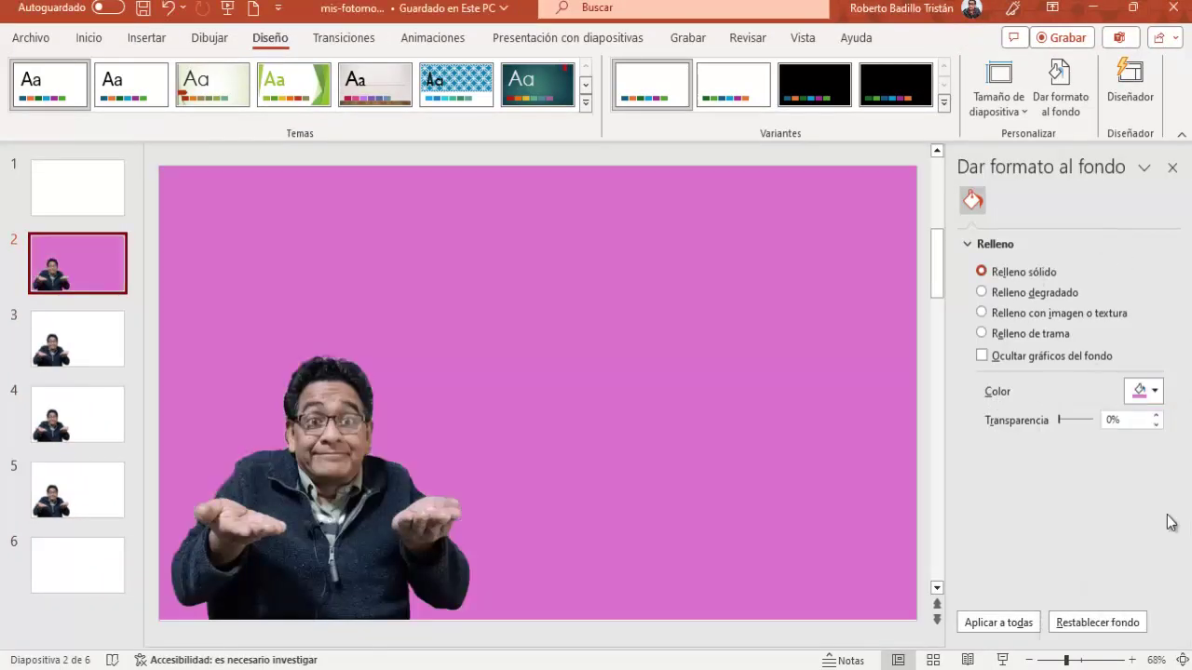
pyautogui.click(1157, 417)
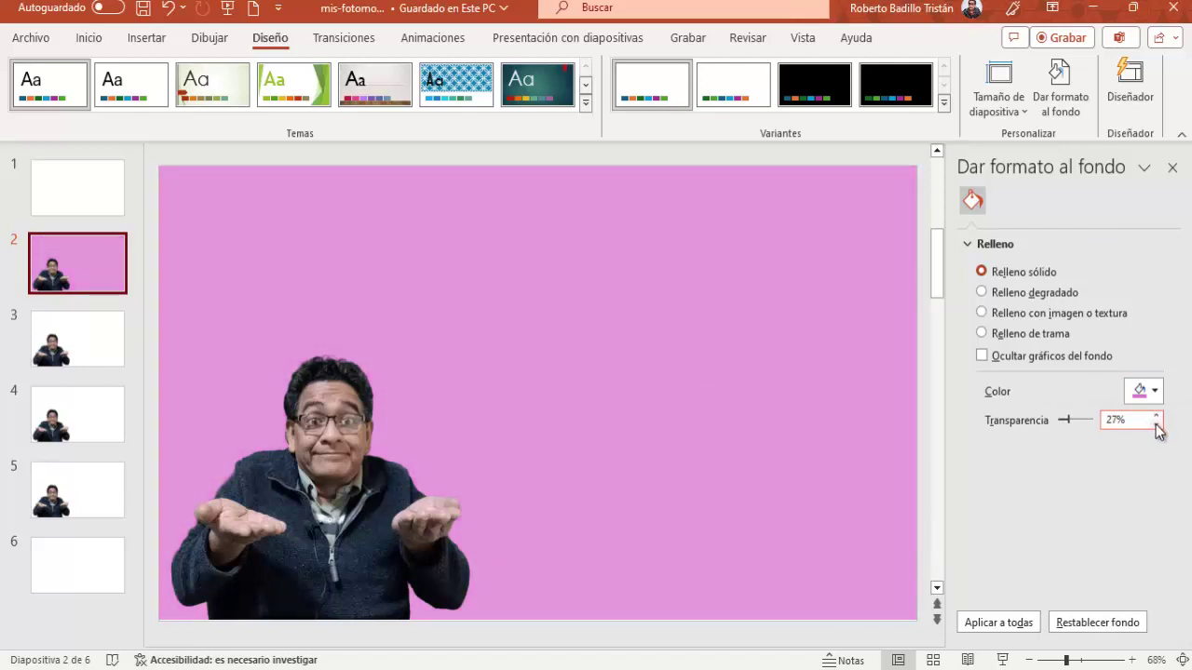
pyautogui.scroll(-1, 693, 403)
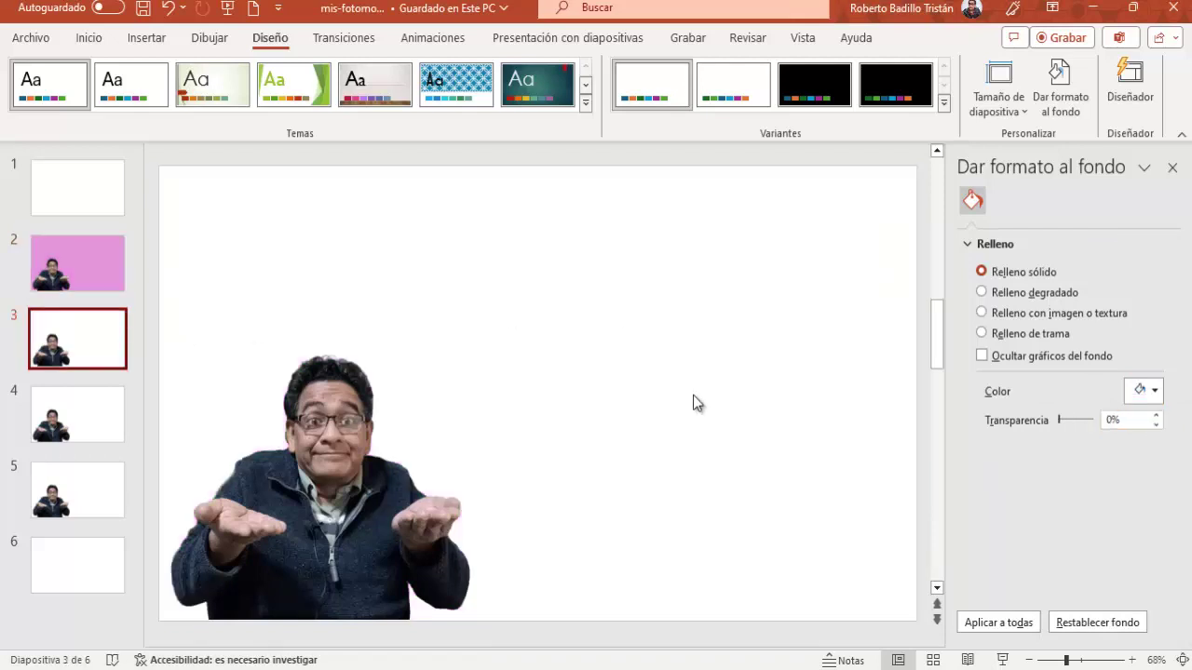
# Give slide 3 a green preset gradient fill, Rectangular type, radiating from the top-left corner.
pyautogui.click(981, 292)
pyautogui.click(1154, 391)
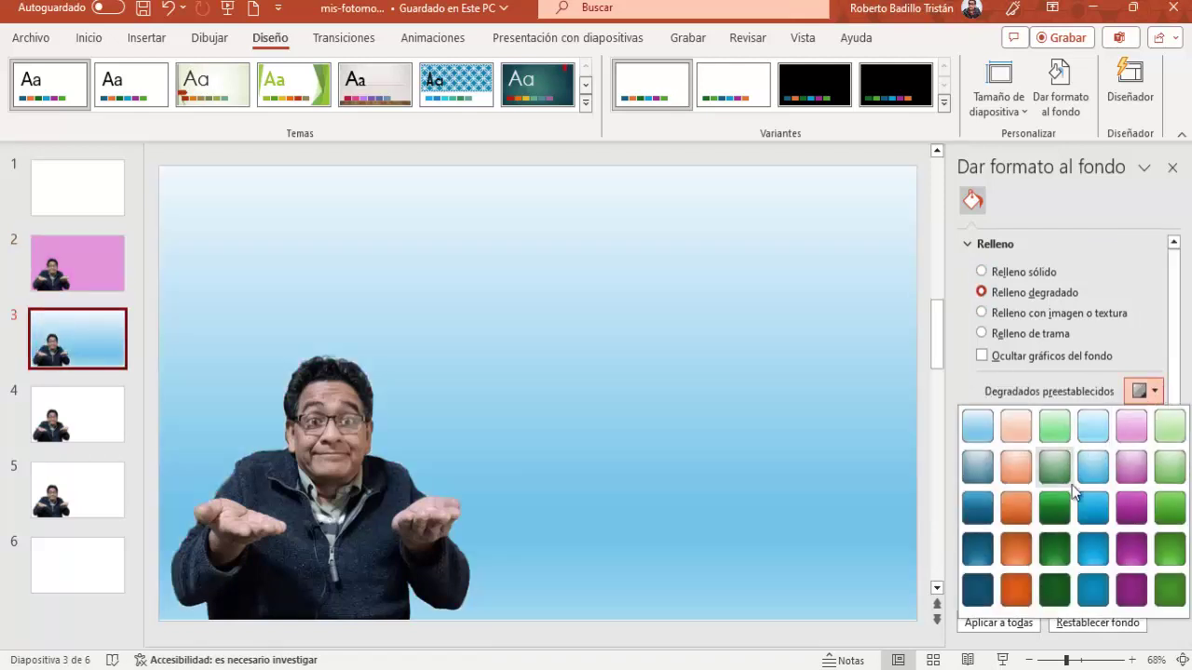
pyautogui.click(1170, 547)
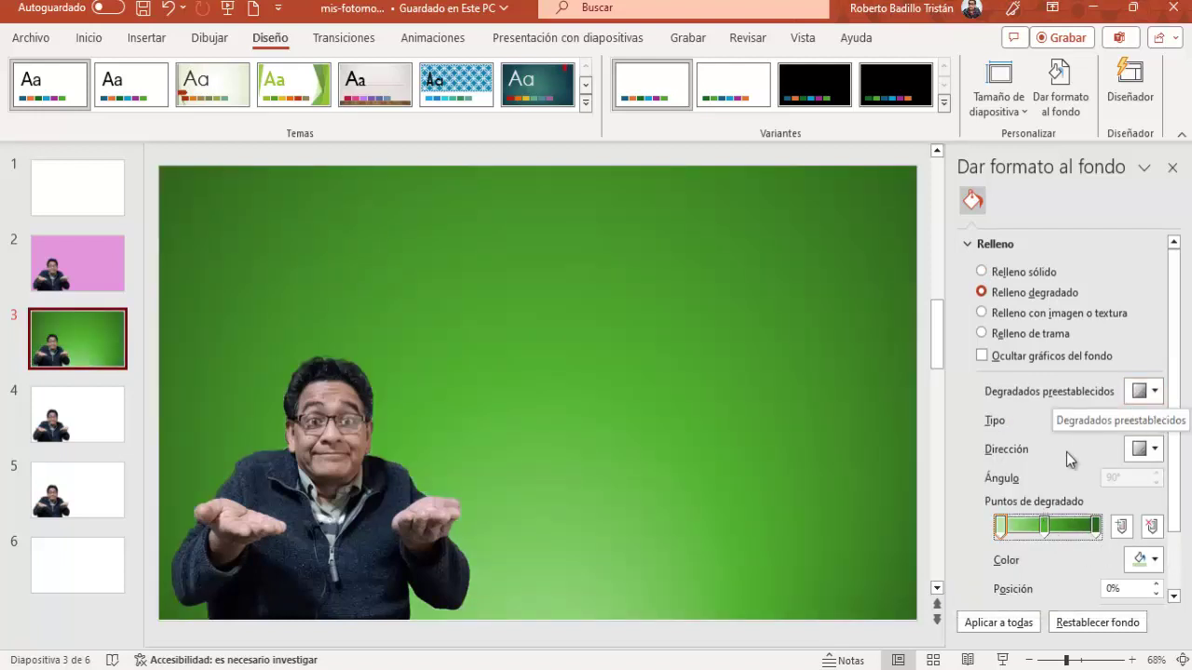
pyautogui.click(1155, 420)
pyautogui.click(1105, 475)
pyautogui.click(1143, 449)
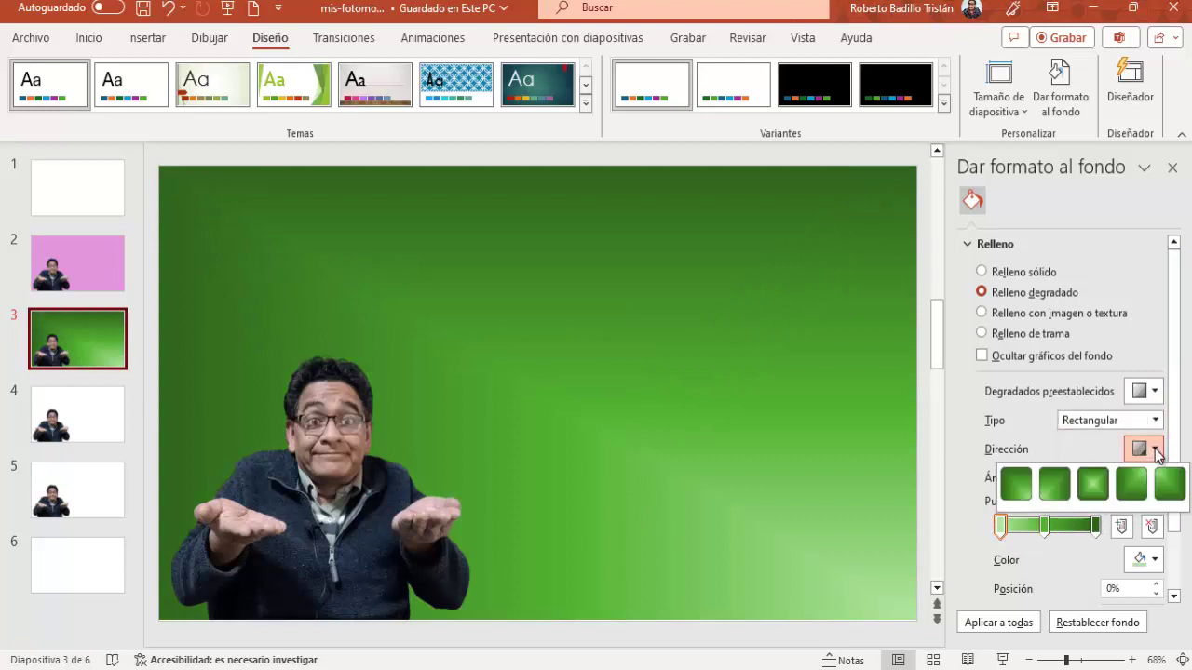
pyautogui.click(1038, 486)
# Colour the first gradient stop dark orange and the middle stop yellow at 54%.
pyautogui.click(999, 527)
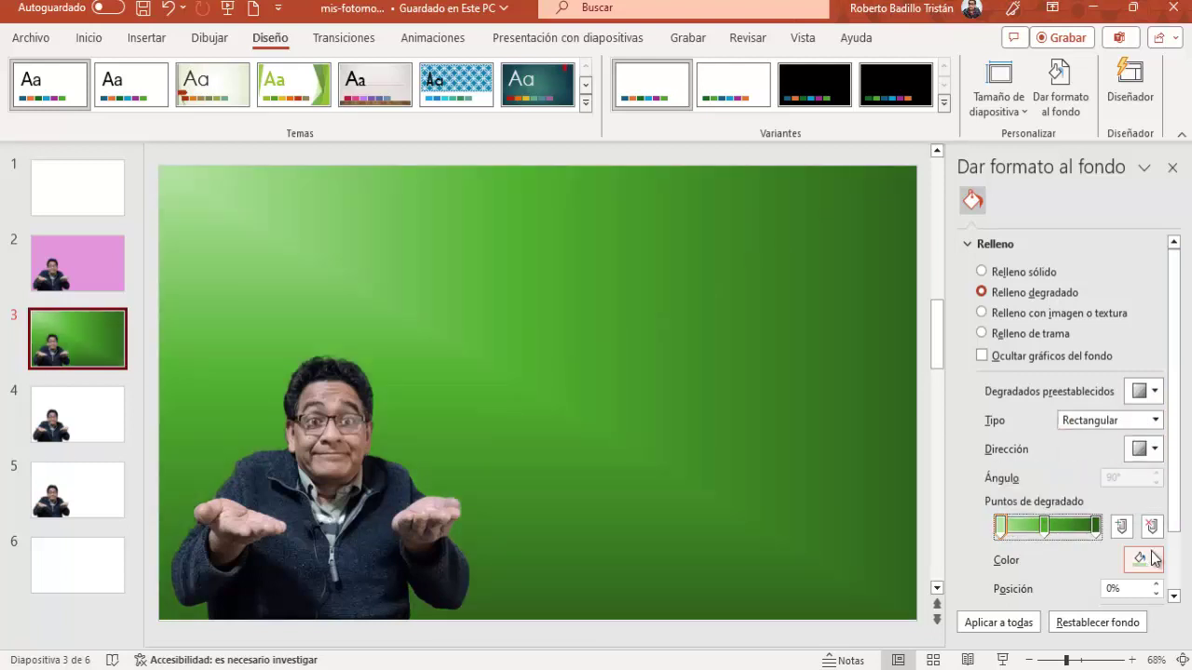
pyautogui.click(1154, 560)
pyautogui.click(1122, 426)
pyautogui.moveTo(1042, 529); pyautogui.dragTo(1050, 527)
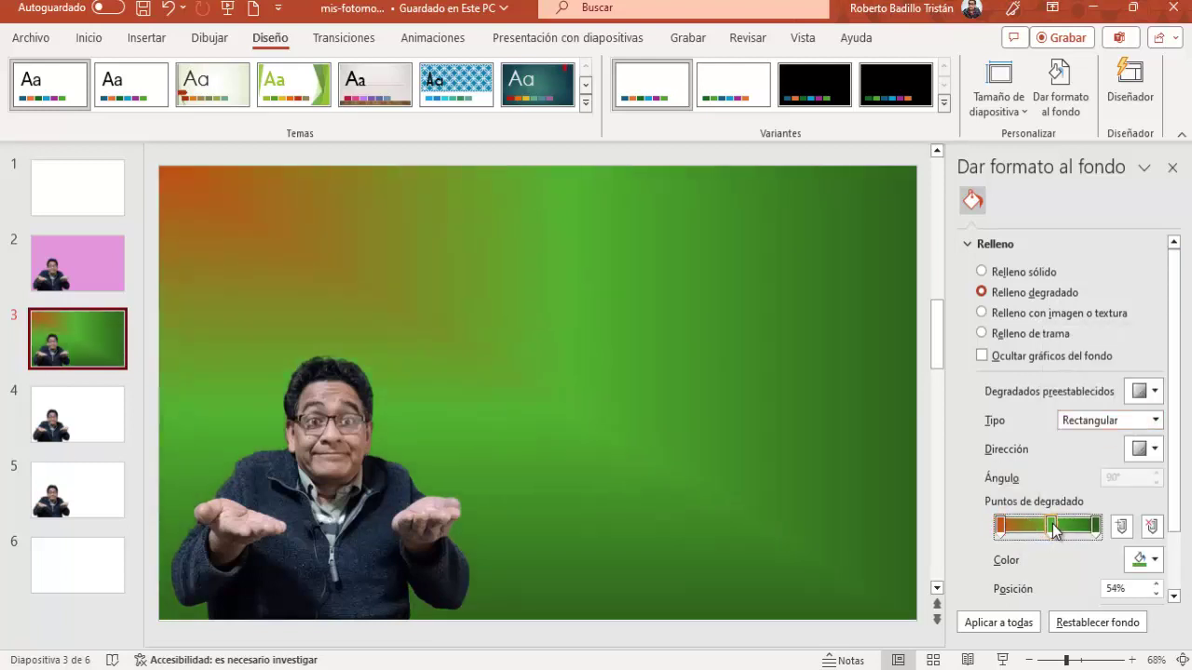
pyautogui.click(1154, 559)
pyautogui.click(1095, 486)
pyautogui.click(110, 416)
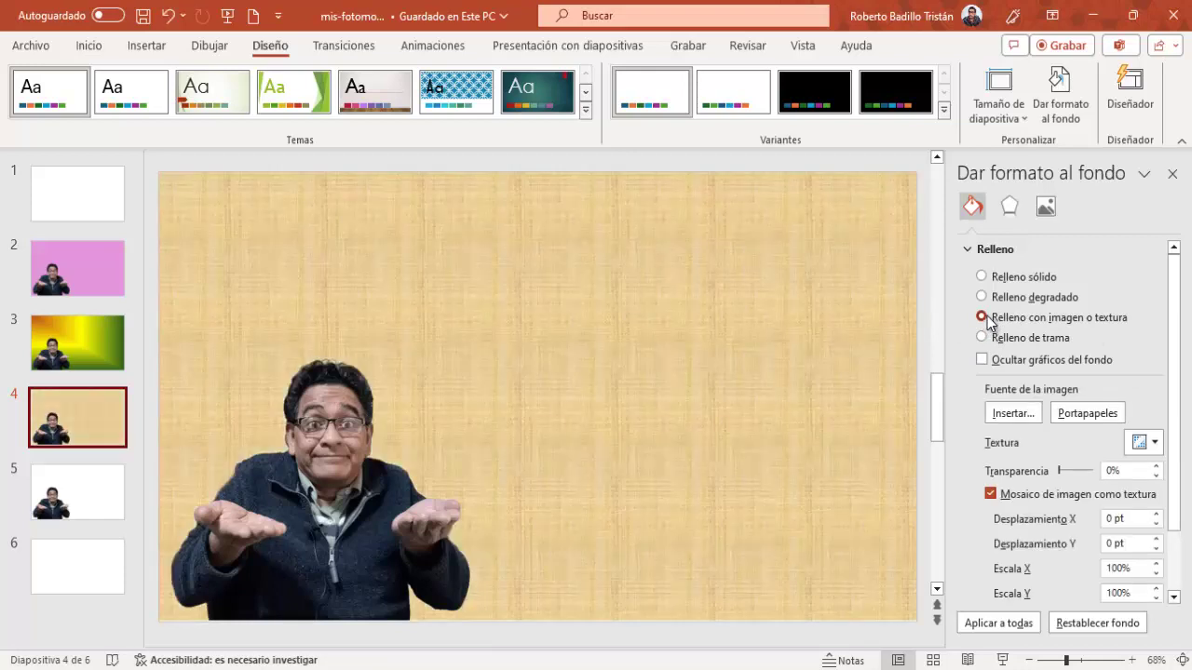
# Try burlap and wood textures on slide 4, then settle on light-blue water drops.
pyautogui.click(1155, 443)
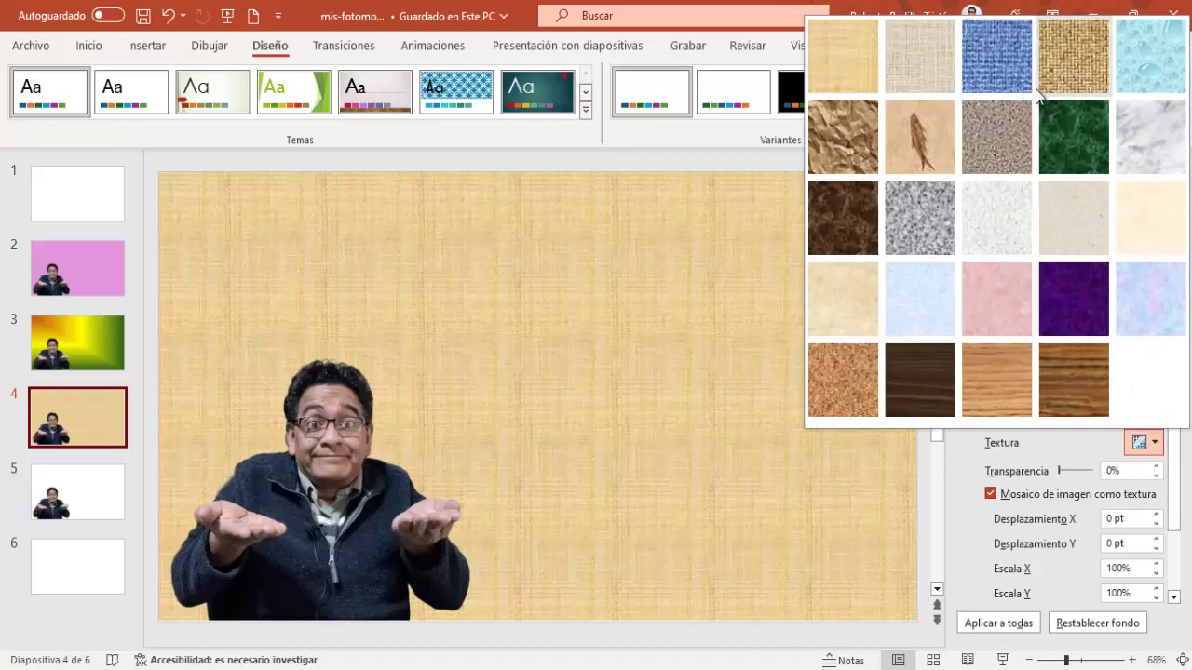
pyautogui.click(1086, 55)
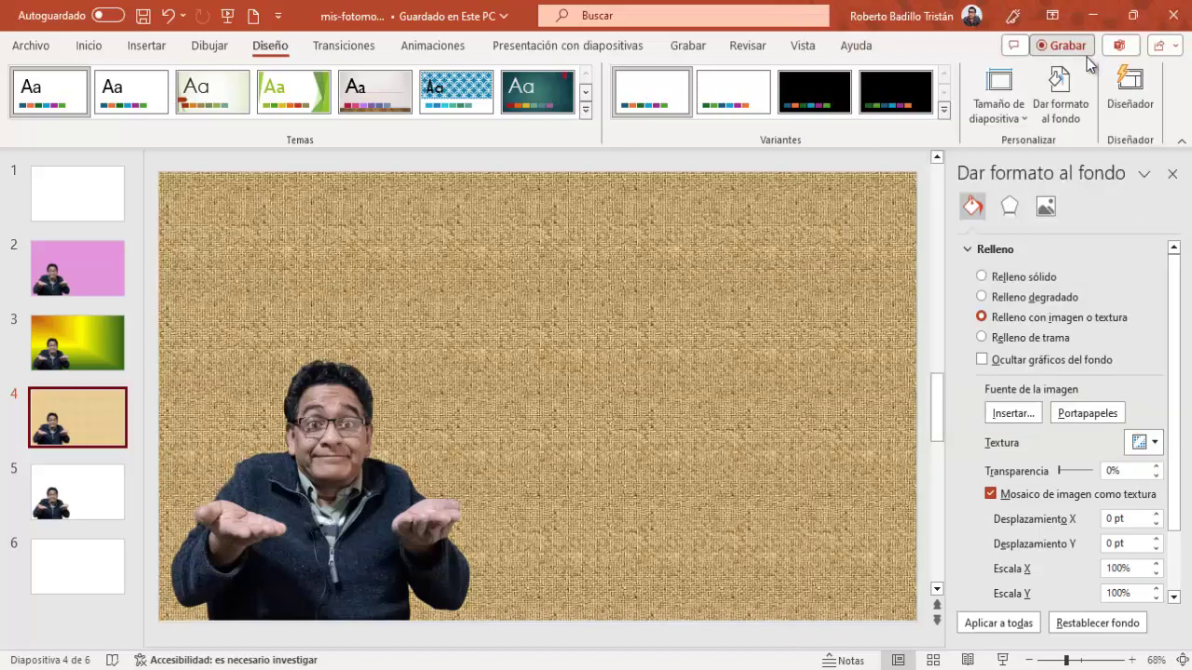
pyautogui.click(1154, 443)
pyautogui.click(1071, 380)
pyautogui.click(1155, 444)
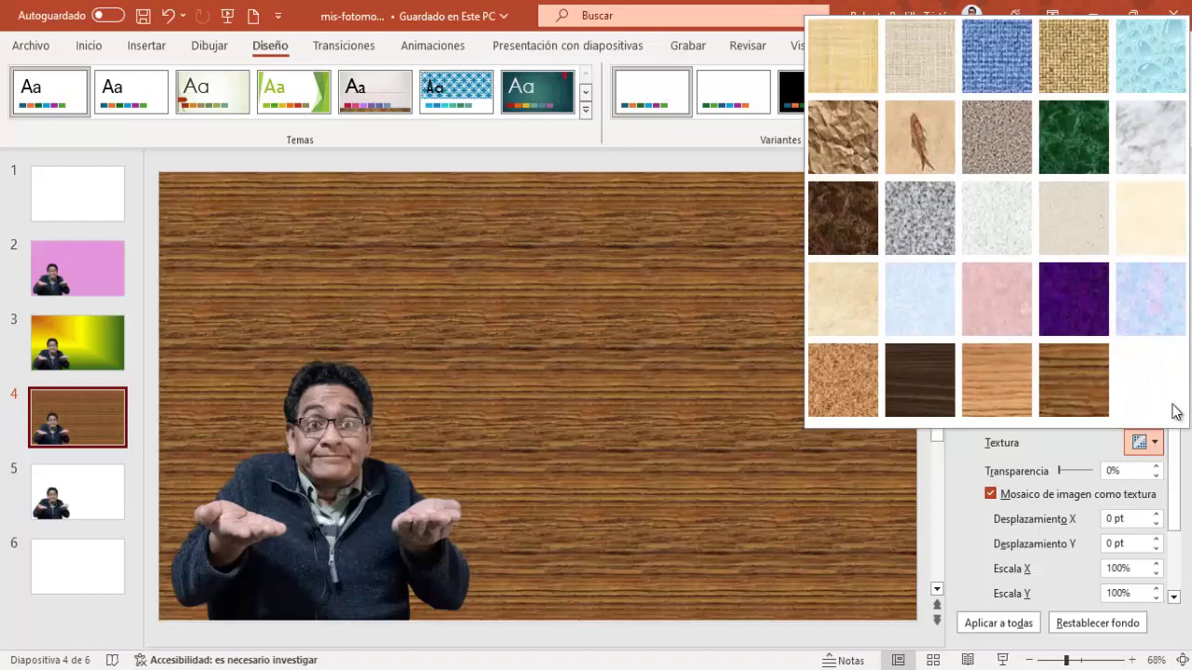
pyautogui.click(1154, 70)
pyautogui.click(104, 479)
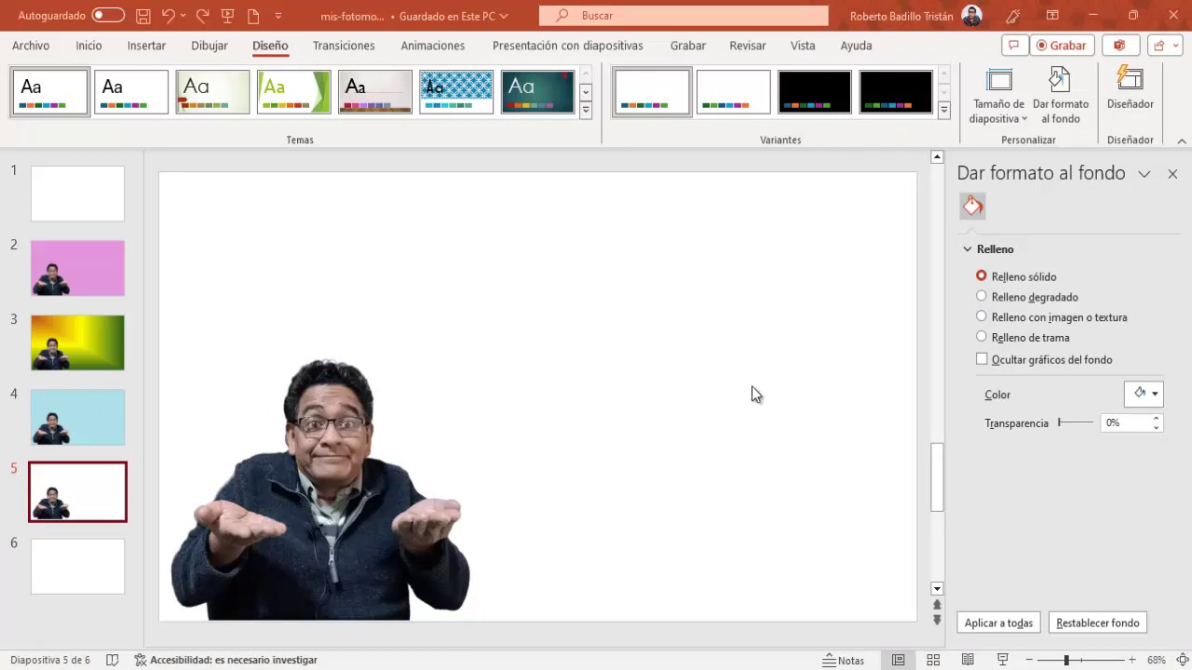
# Switch slide 5 to picture fill and browse from a file into 'imgs para fotomontaje'.
pyautogui.click(982, 317)
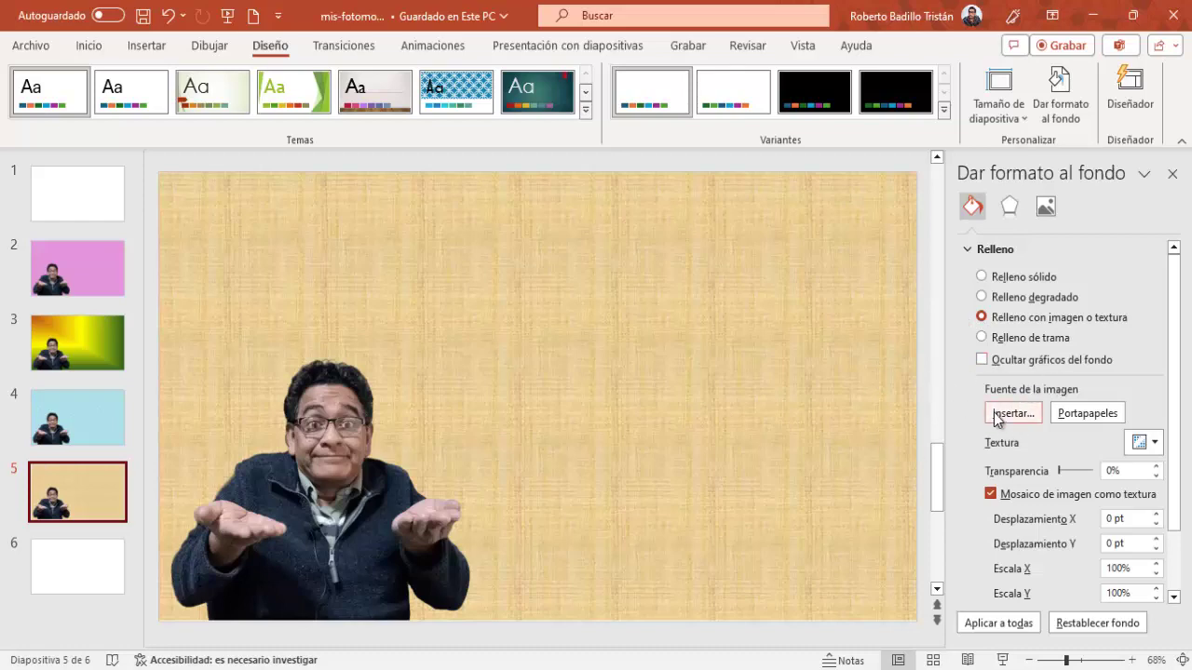
pyautogui.click(996, 415)
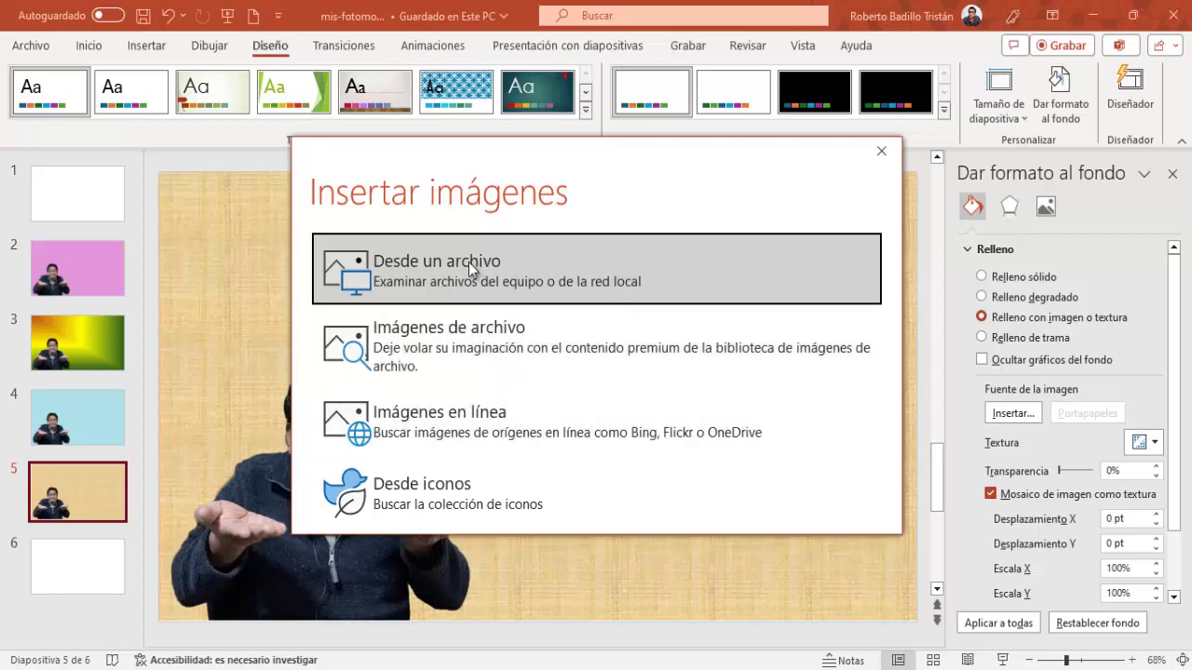
pyautogui.click(460, 265)
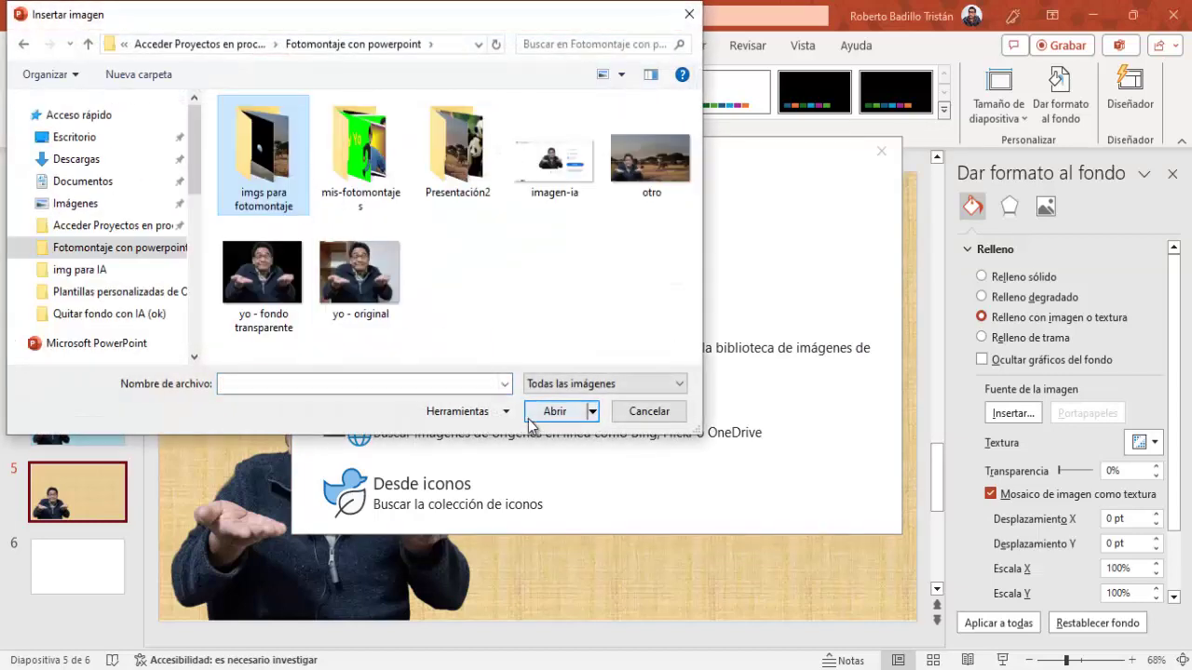
pyautogui.click(555, 410)
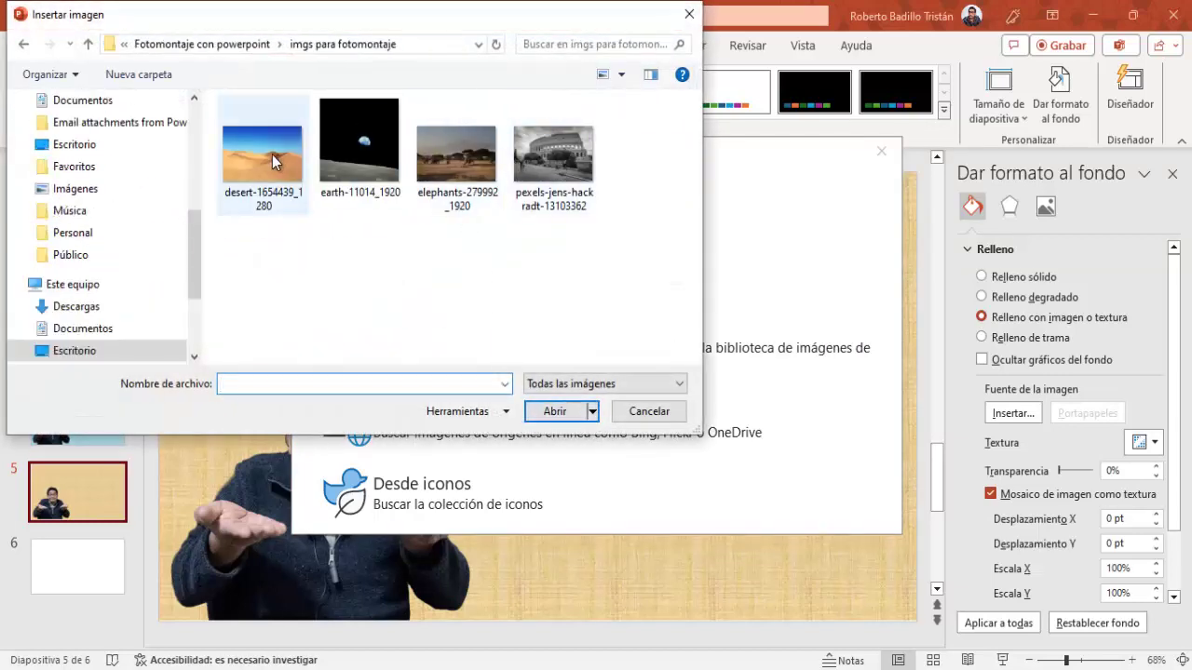
# Try the desert, earth and elephants photos, then use the black-and-white Colosseum photo.
pyautogui.click(272, 154)
pyautogui.click(556, 417)
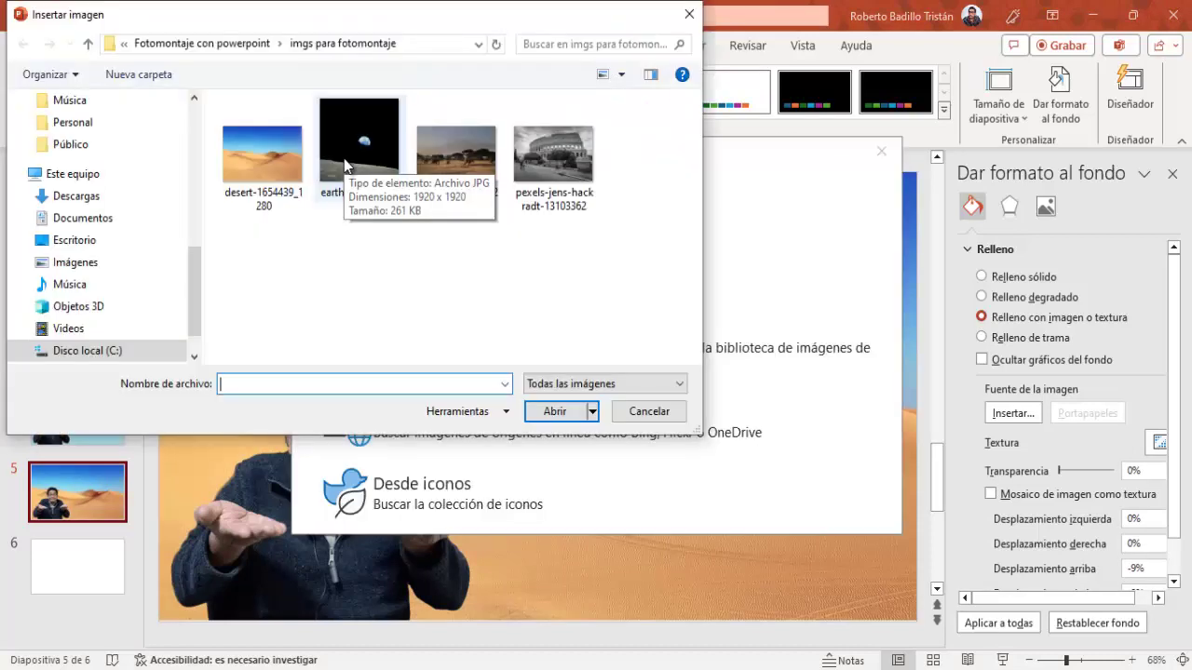
pyautogui.click(344, 159)
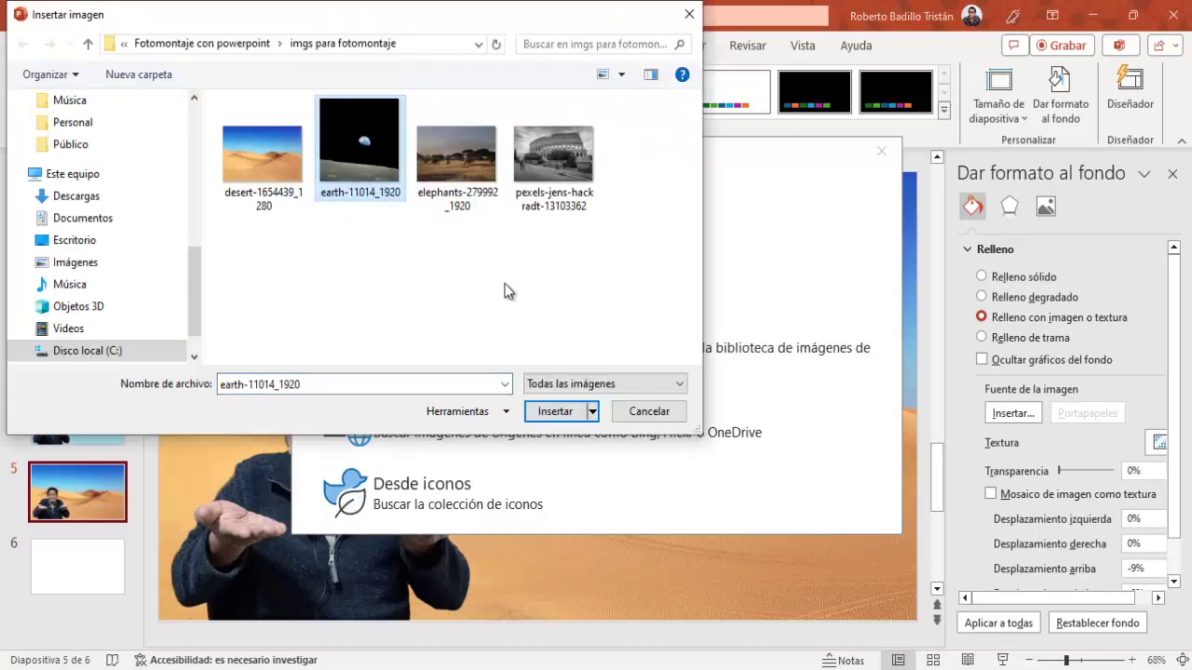
pyautogui.click(559, 414)
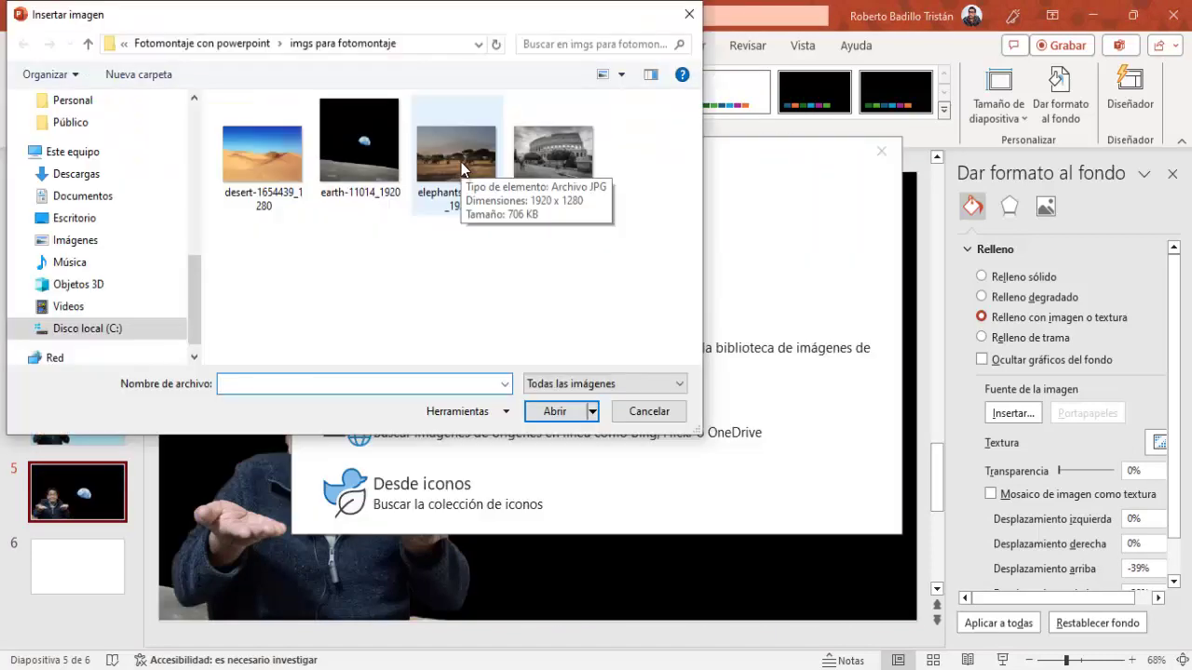
pyautogui.click(458, 158)
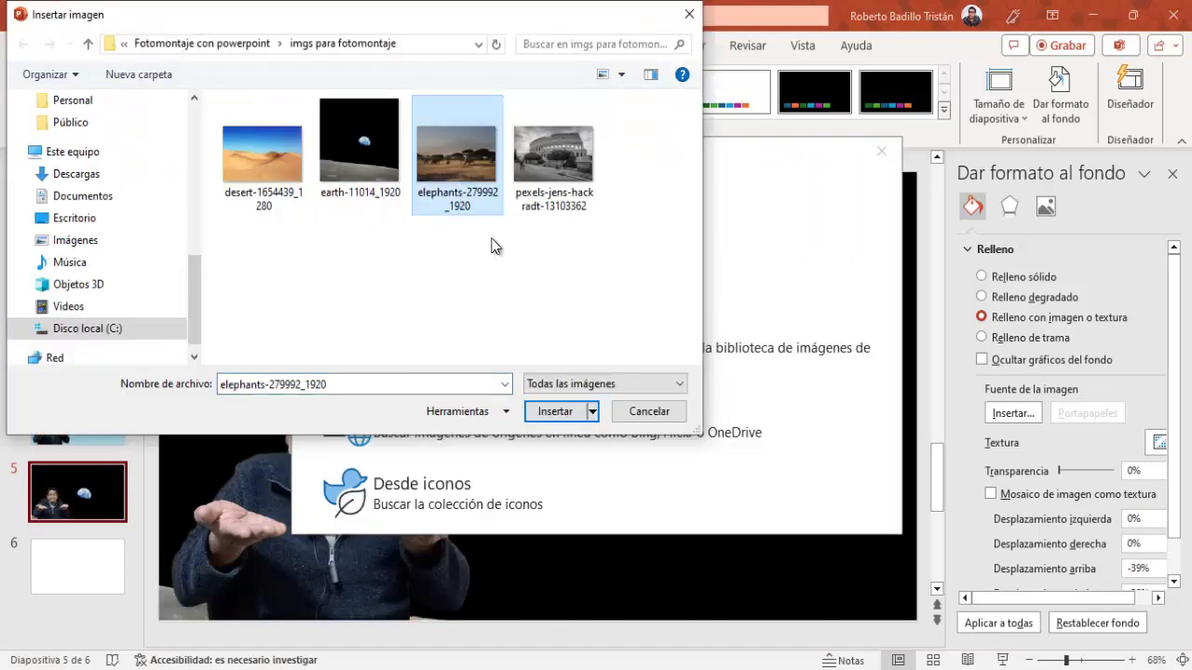
pyautogui.click(559, 413)
pyautogui.click(544, 159)
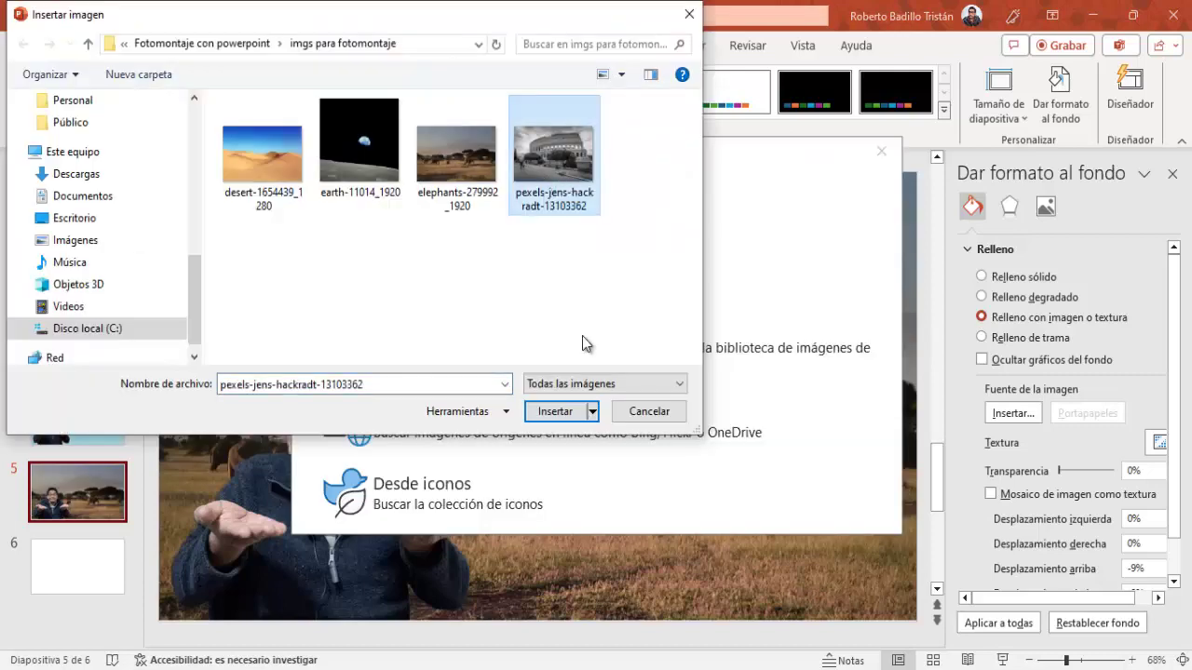
pyautogui.click(559, 412)
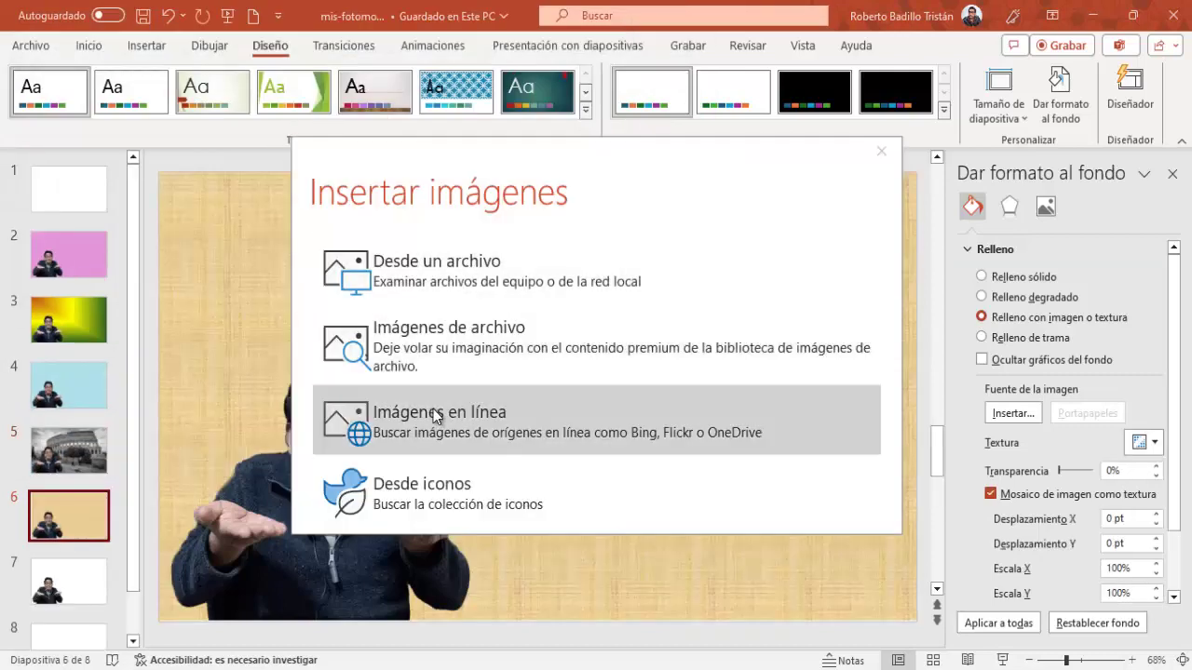
# Browse the online Dinero image category and insert the coins-and-old-banknotes photo as slide 6's background.
pyautogui.click(433, 409)
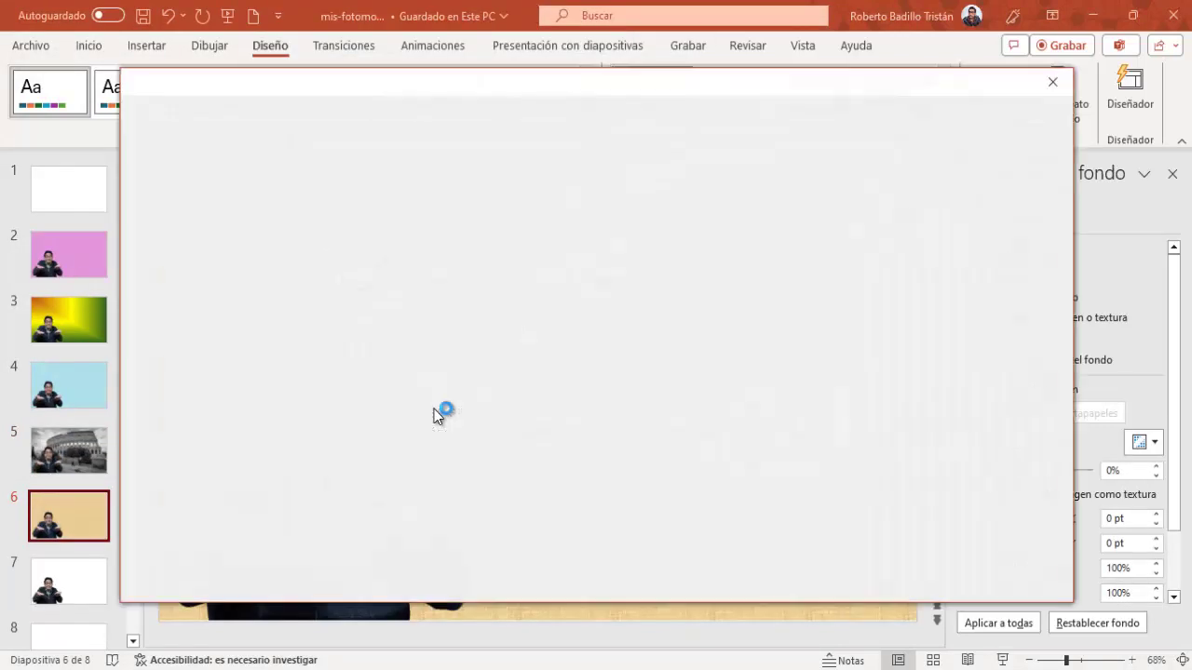
pyautogui.scroll(-5, 456, 341)
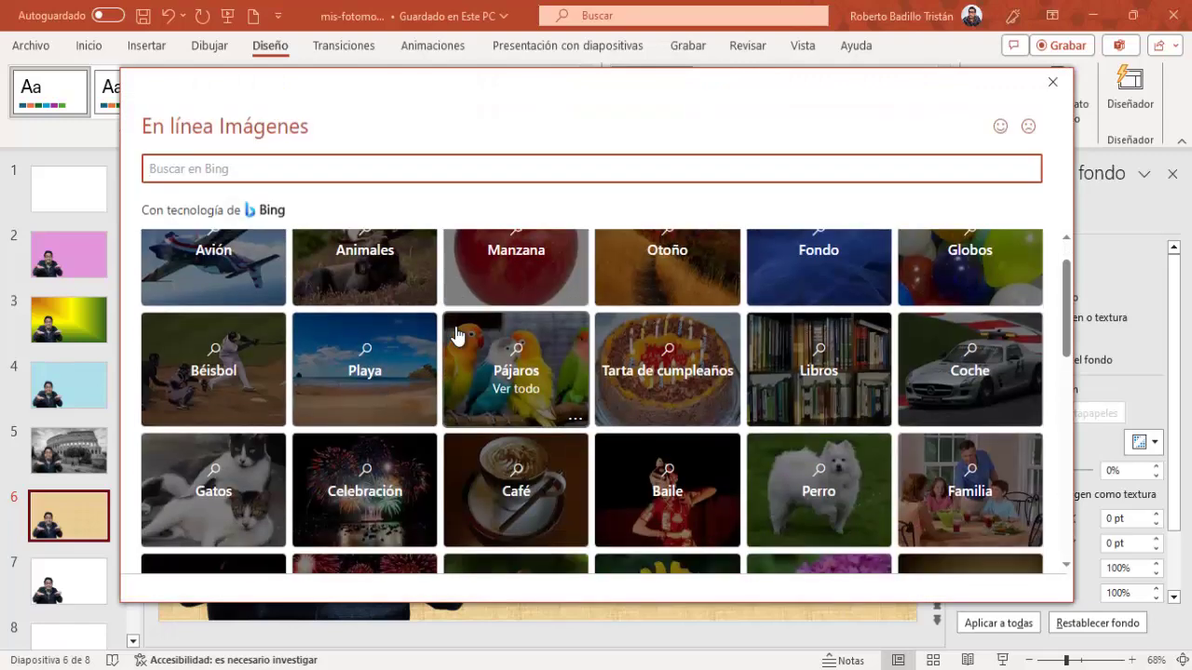
pyautogui.scroll(-3, 456, 335)
pyautogui.scroll(1, 456, 331)
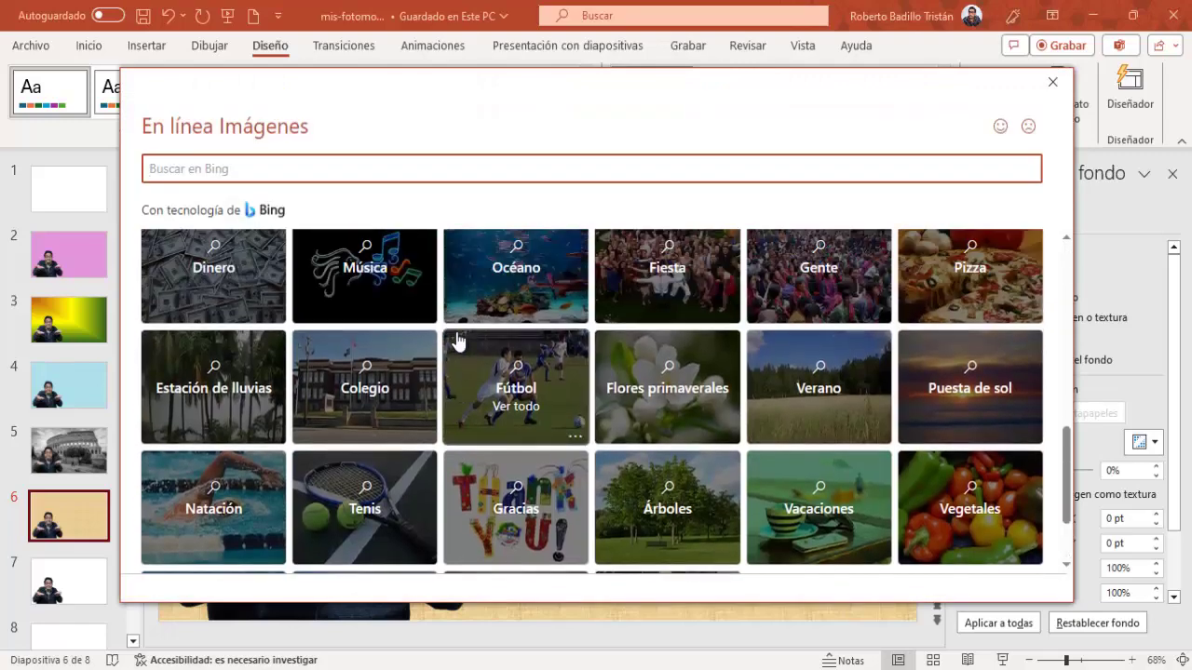
pyautogui.scroll(2, 456, 333)
pyautogui.scroll(-1, 456, 333)
pyautogui.scroll(-1, 457, 333)
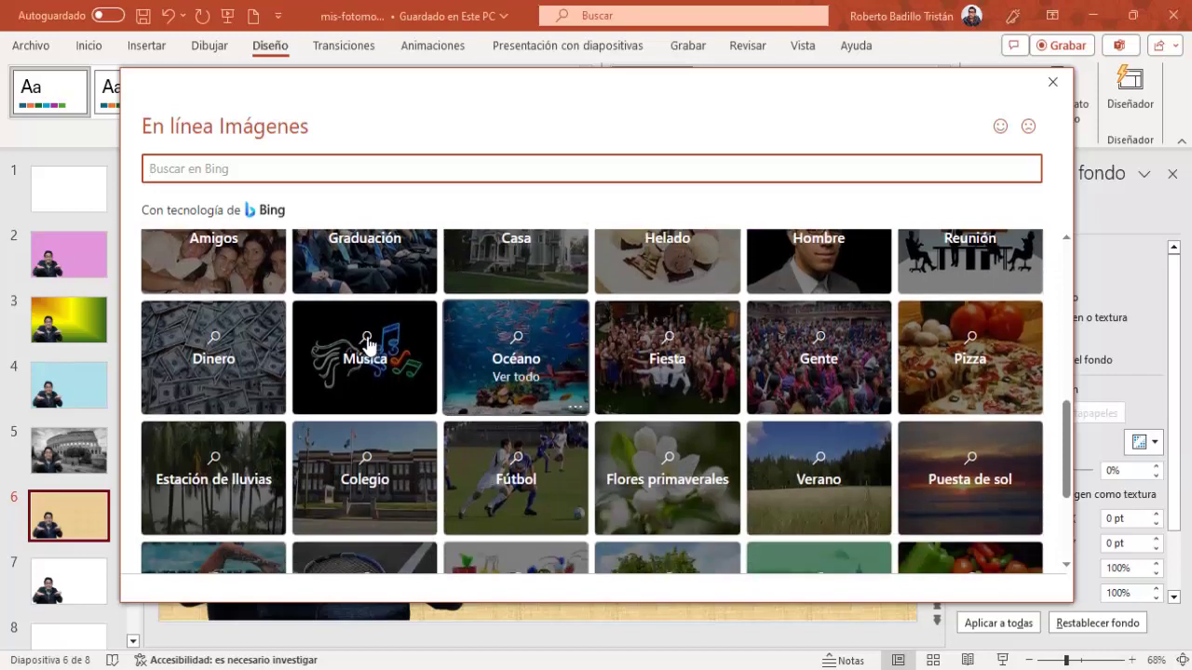
pyautogui.click(246, 363)
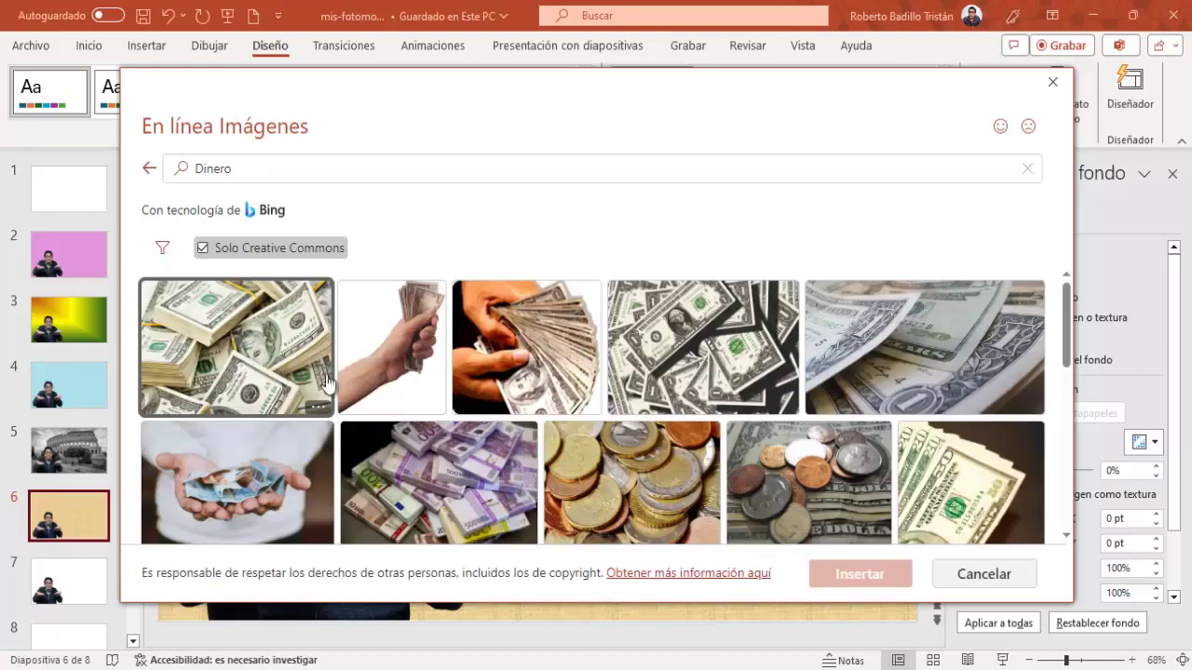
pyautogui.scroll(-3, 766, 341)
pyautogui.scroll(-3, 768, 349)
pyautogui.scroll(-1, 768, 348)
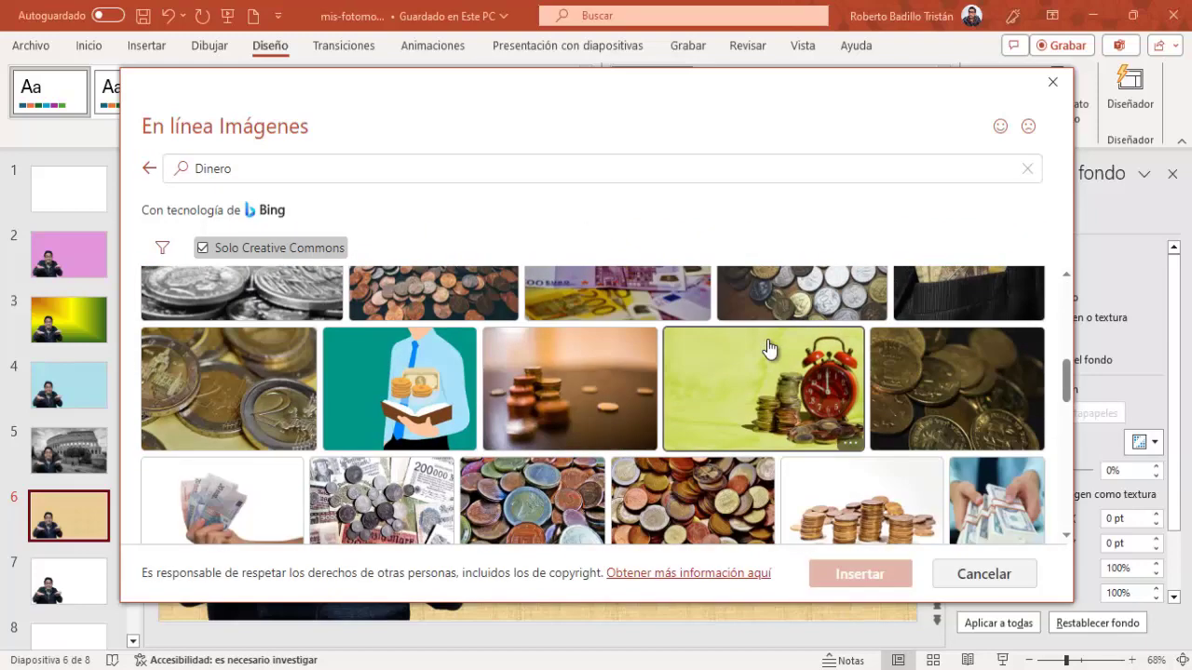
pyautogui.scroll(-1, 769, 349)
pyautogui.click(381, 432)
pyautogui.click(847, 574)
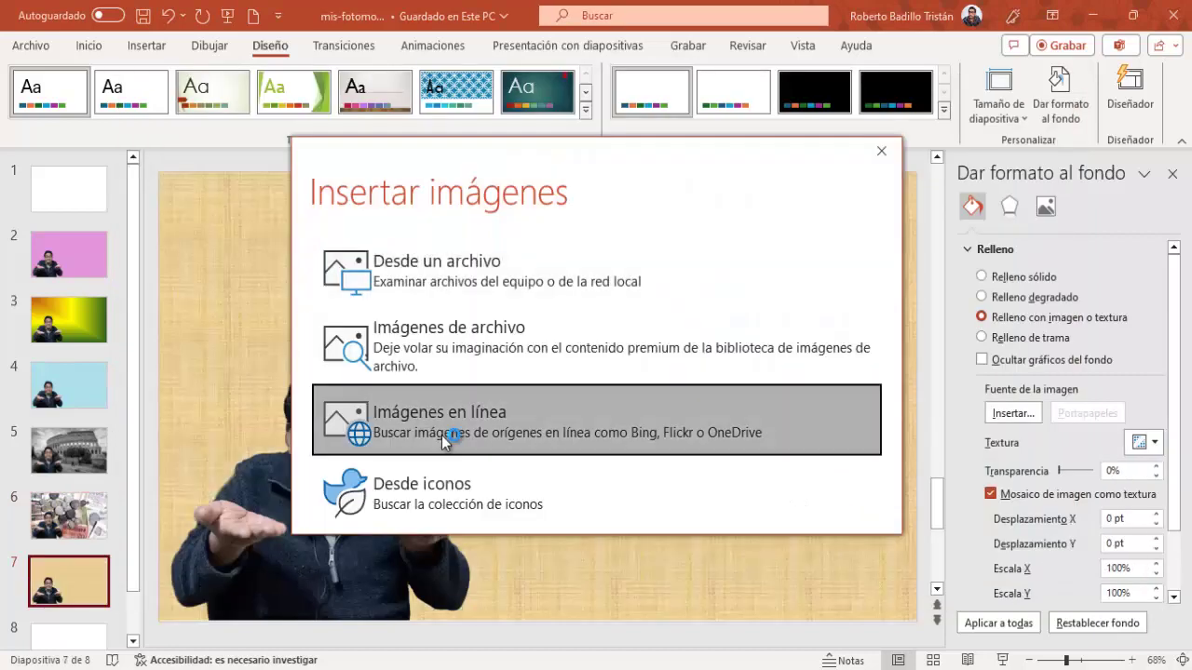
# Search online pictures for 'osos panda' and make the pandas-climbing-a-tree photo slide 7's background.
pyautogui.click(441, 435)
pyautogui.write('osos panda')
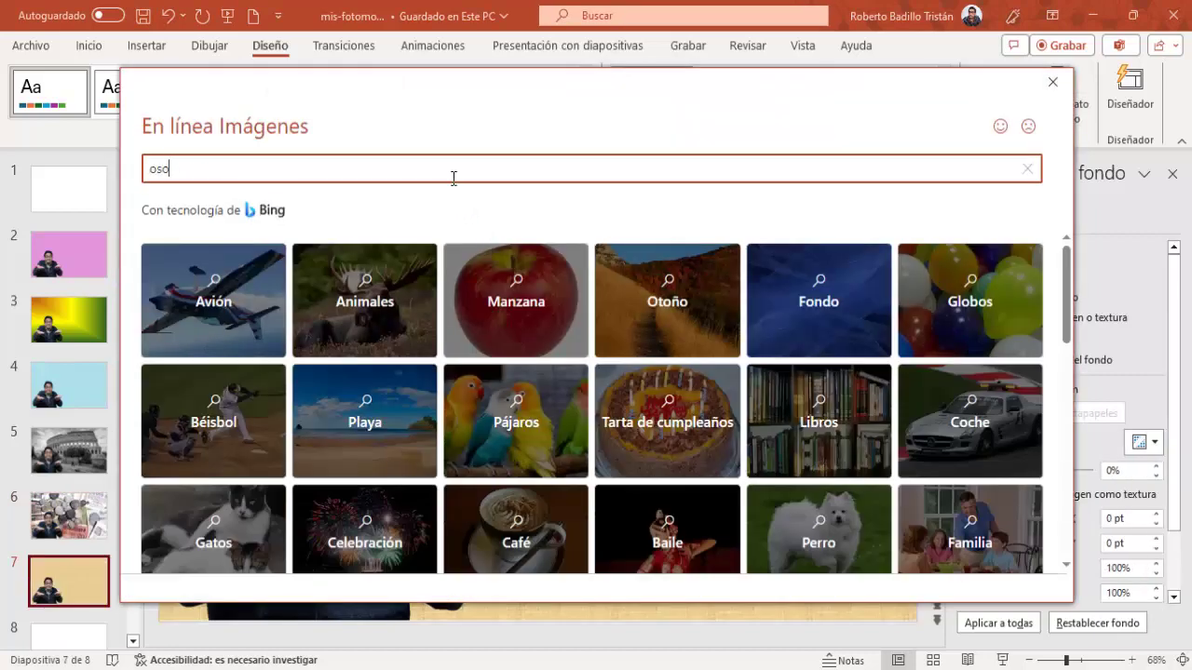
pyautogui.press('Return')
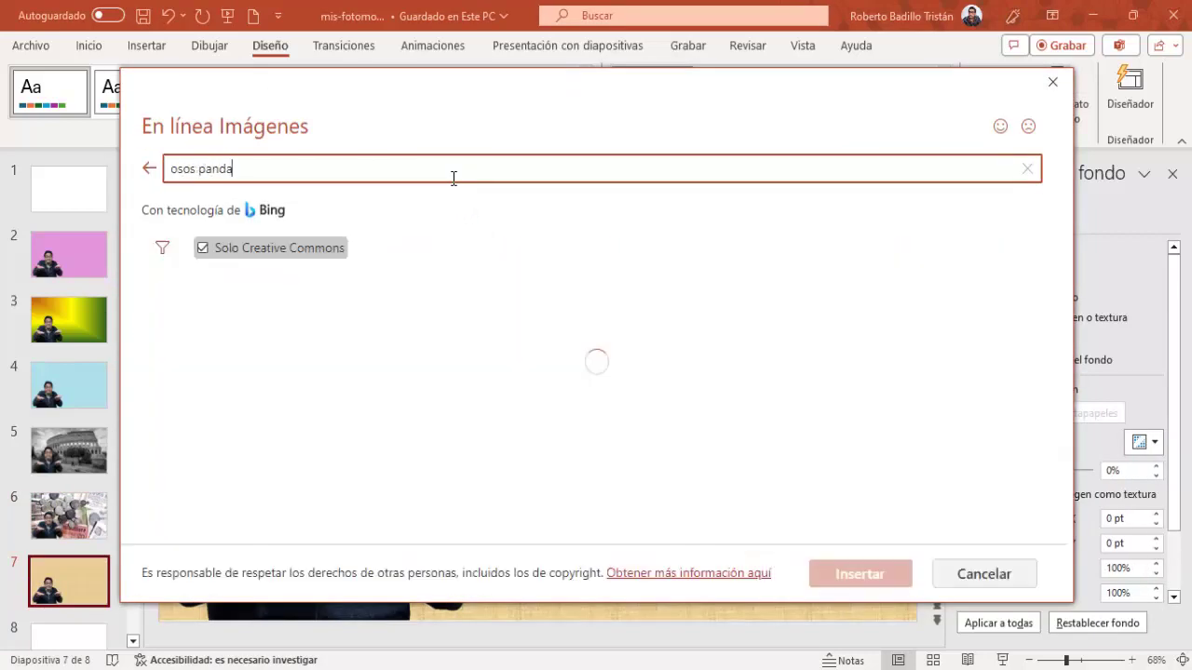
pyautogui.scroll(-2, 574, 450)
pyautogui.scroll(-2, 575, 450)
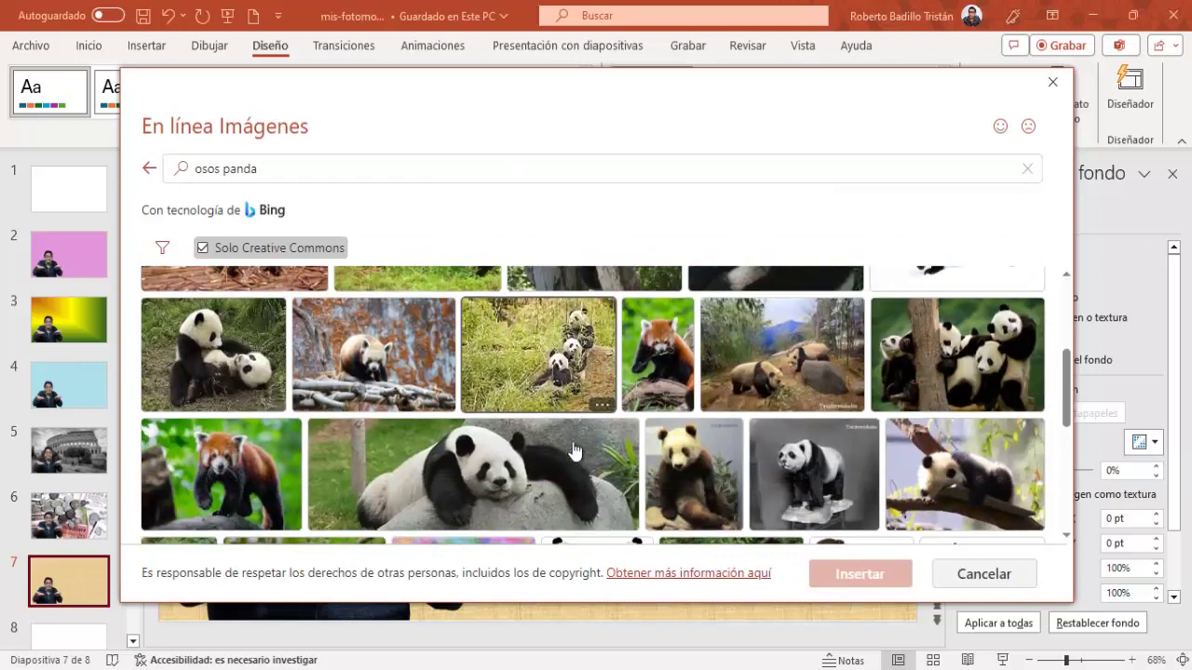
pyautogui.click(886, 348)
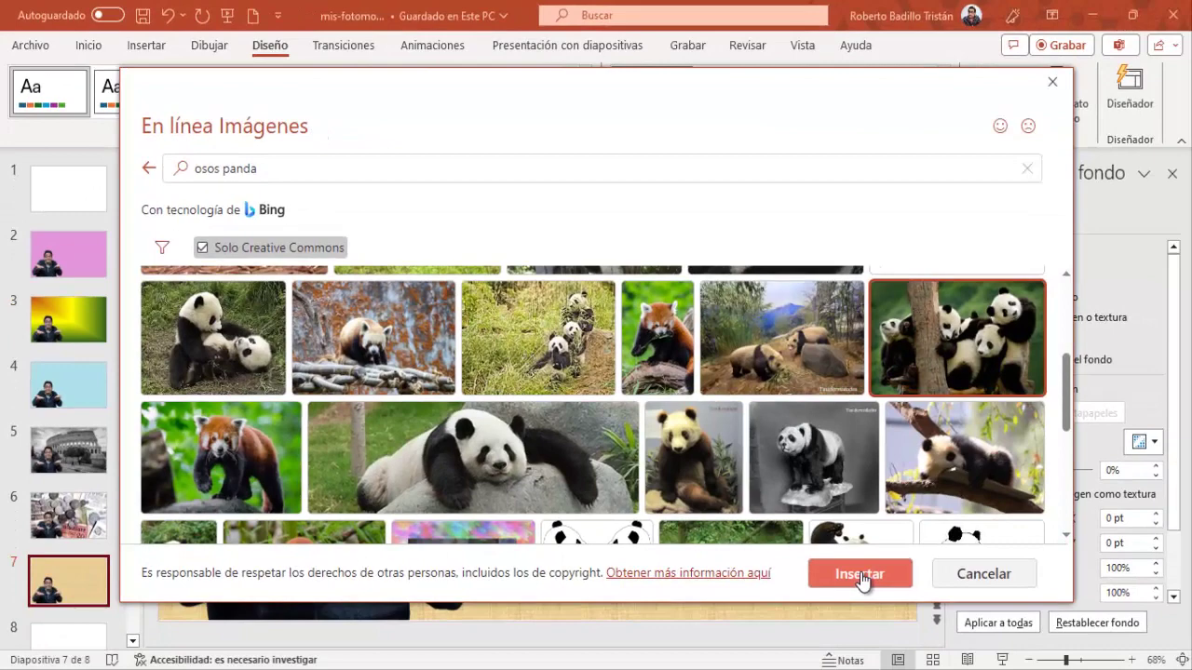
pyautogui.click(860, 574)
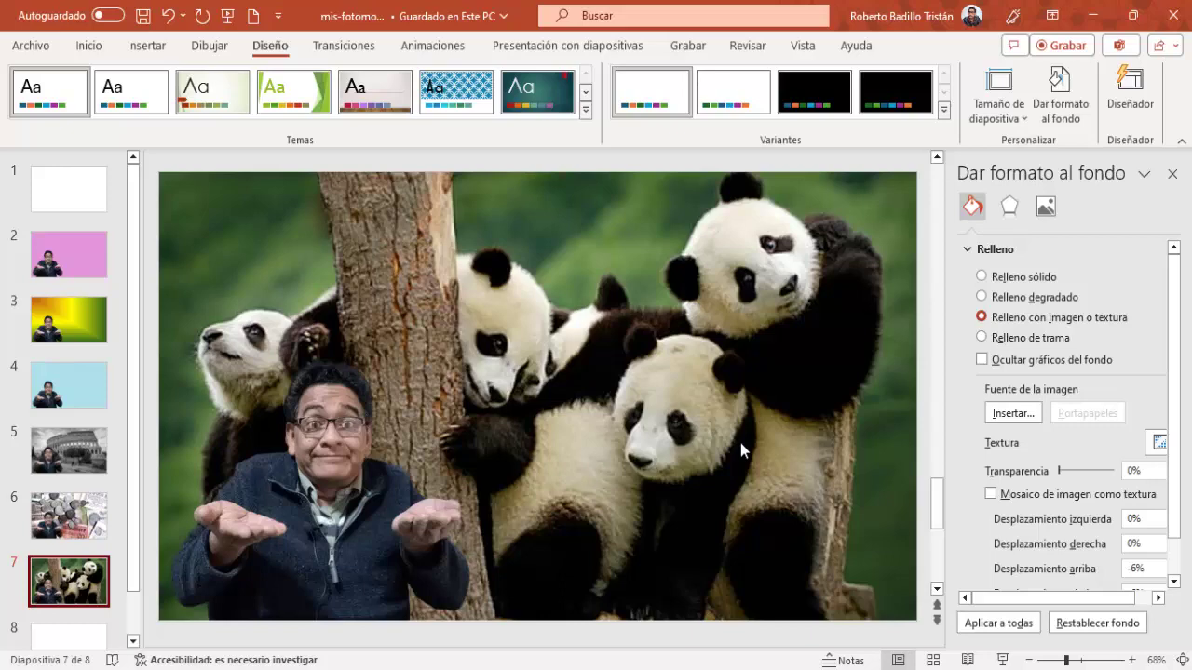
# Review each slide thumbnail, from the pink background to the blank last slide.
pyautogui.click(69, 255)
pyautogui.click(87, 312)
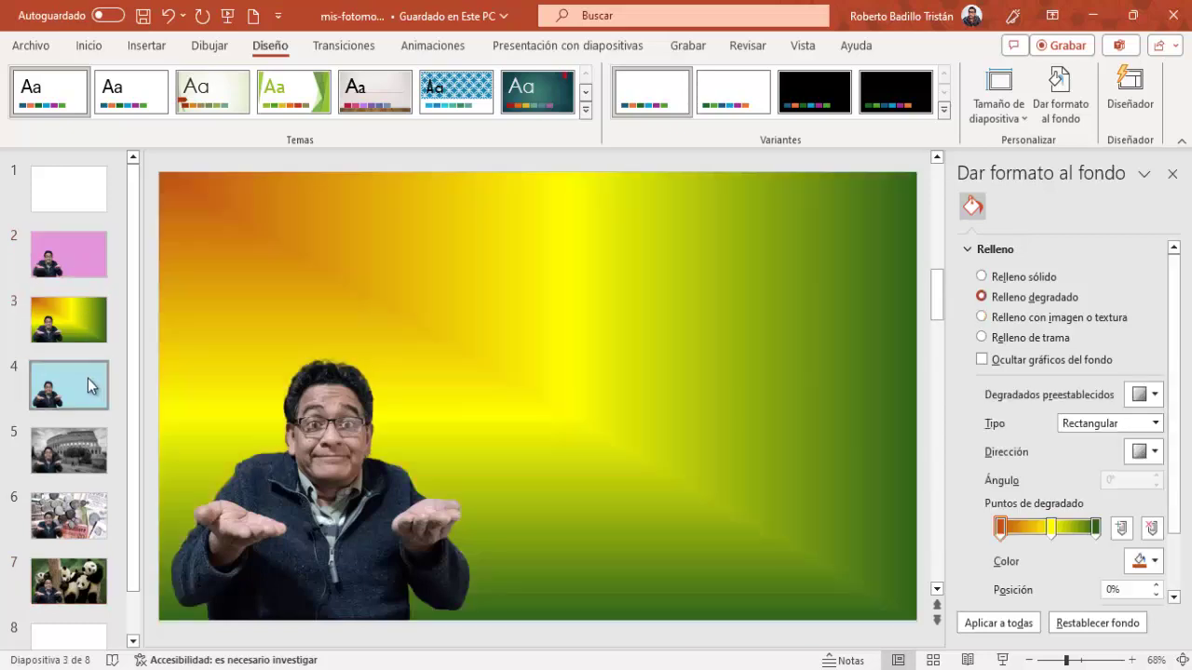
pyautogui.click(89, 386)
pyautogui.click(80, 451)
pyautogui.click(82, 510)
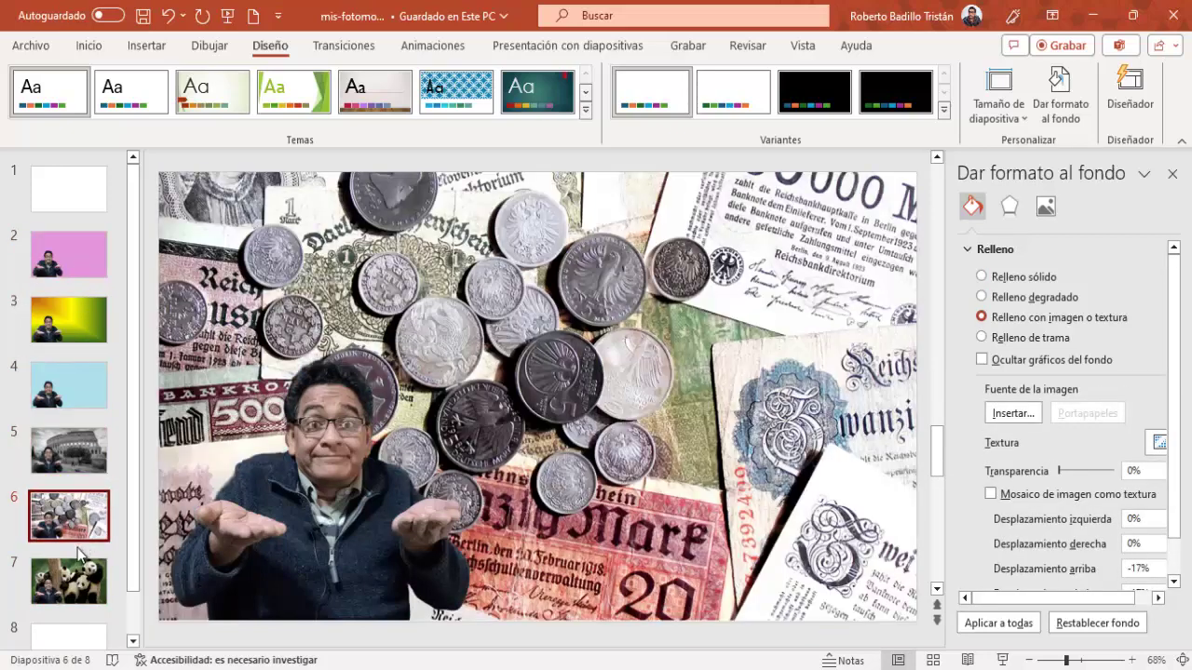
pyautogui.click(79, 554)
pyautogui.click(69, 189)
# Play the slideshow from the beginning through the pandas slide and back to editing.
pyautogui.press('F5')
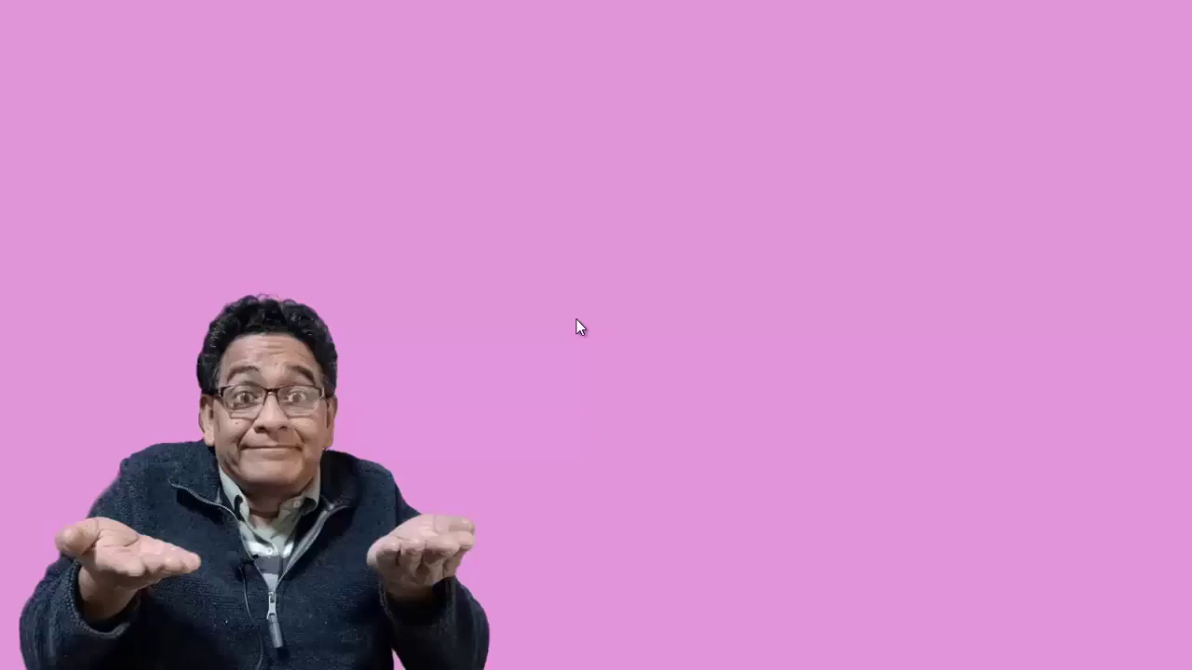
pyautogui.click(576, 320)
pyautogui.click(576, 319)
pyautogui.click(576, 318)
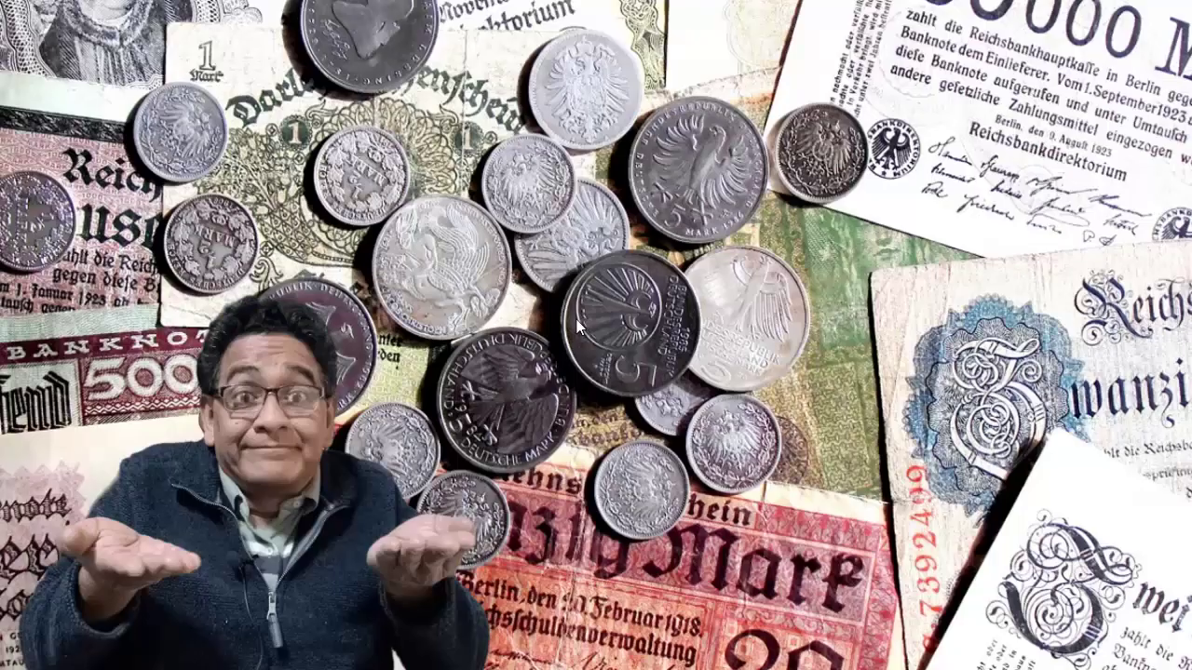
pyautogui.click(575, 318)
pyautogui.click(576, 318)
pyautogui.click(575, 319)
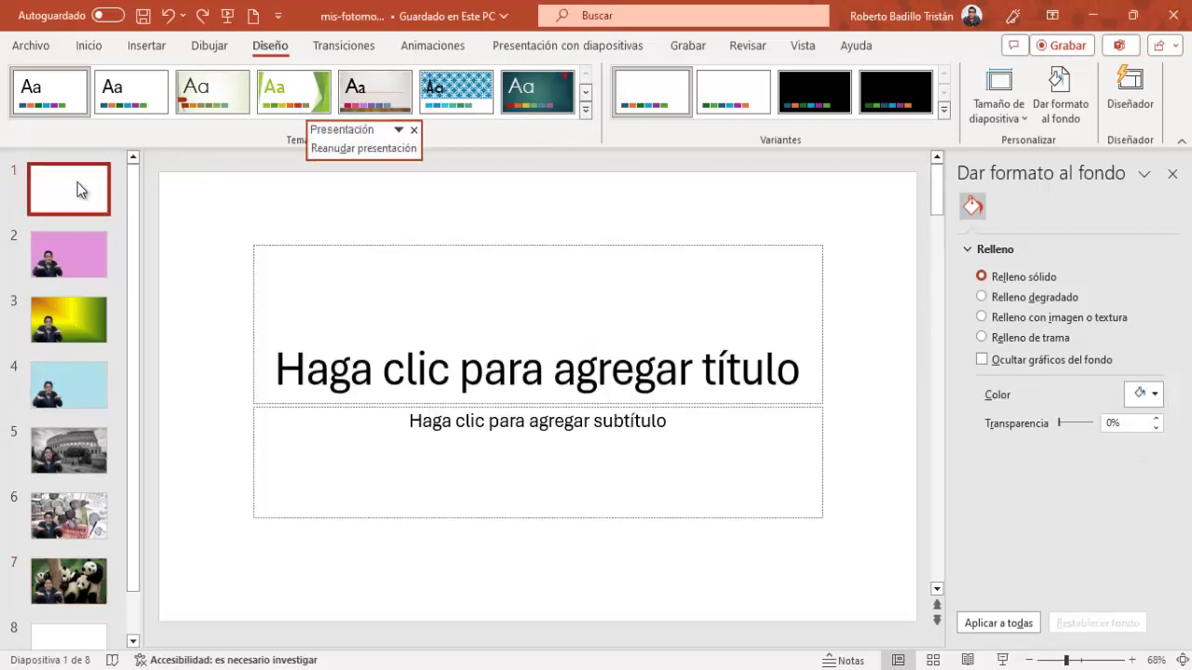
# Delete the blank first and last slides, leaving six, and go to the File page.
pyautogui.press('Delete')
pyautogui.click(62, 566)
pyautogui.press('Delete')
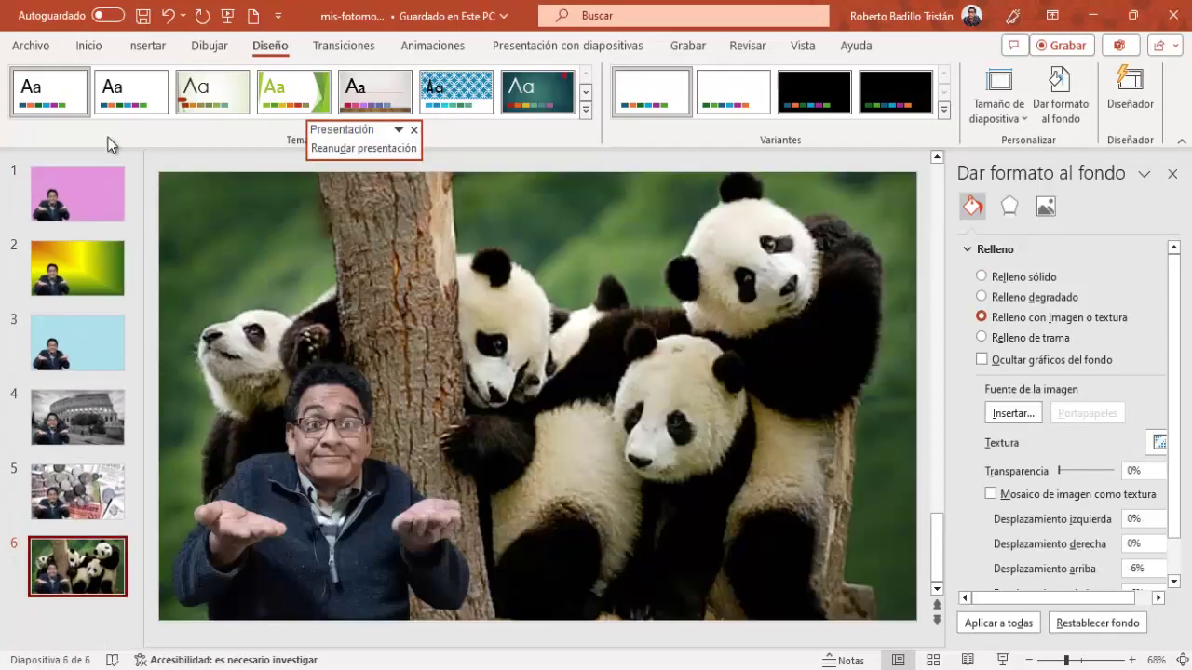
pyautogui.click(32, 46)
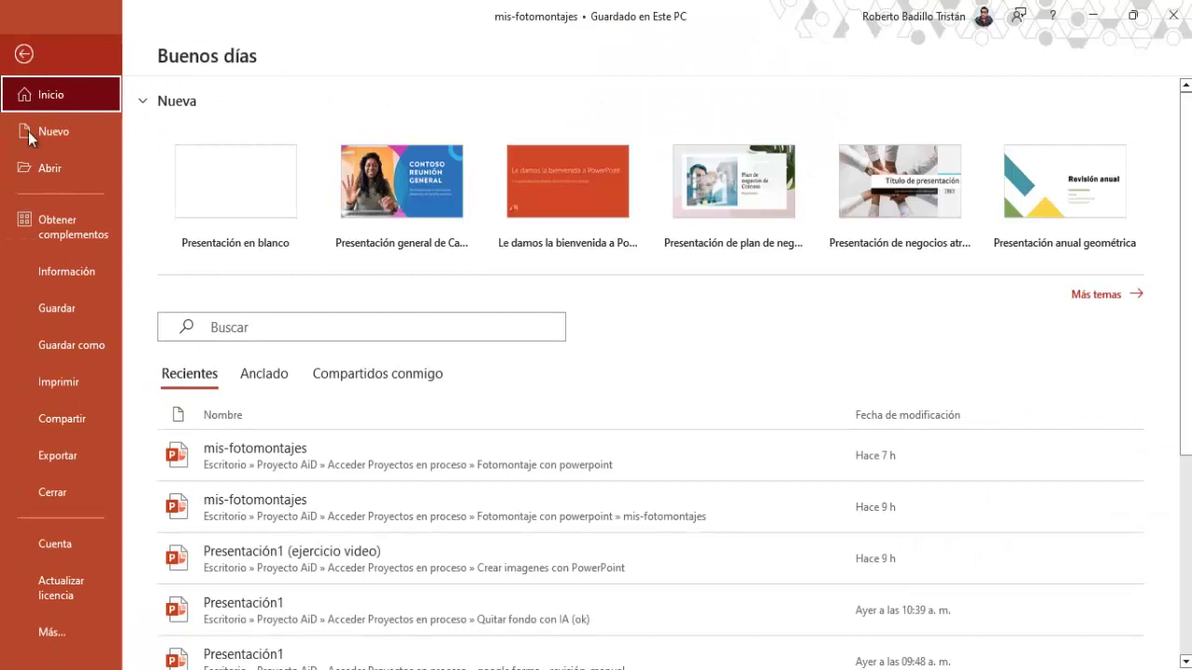
# Export only the pandas slide as a JPEG named 'yo con pandas' in imgs para fotomontaje.
pyautogui.click(58, 346)
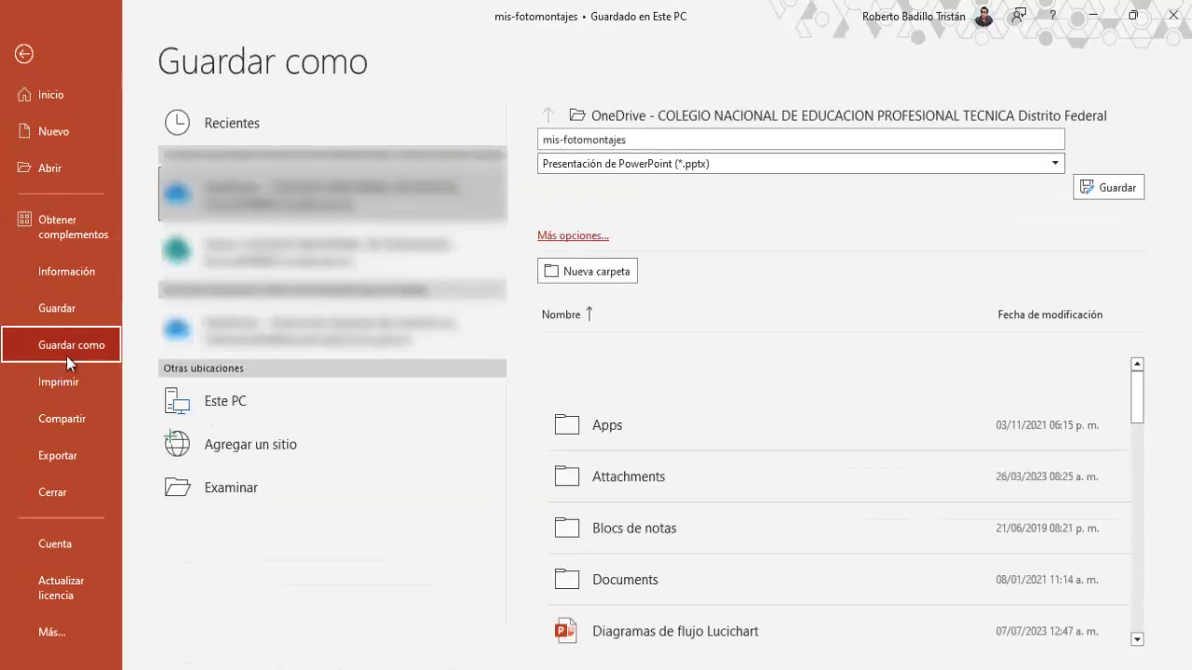
pyautogui.click(209, 496)
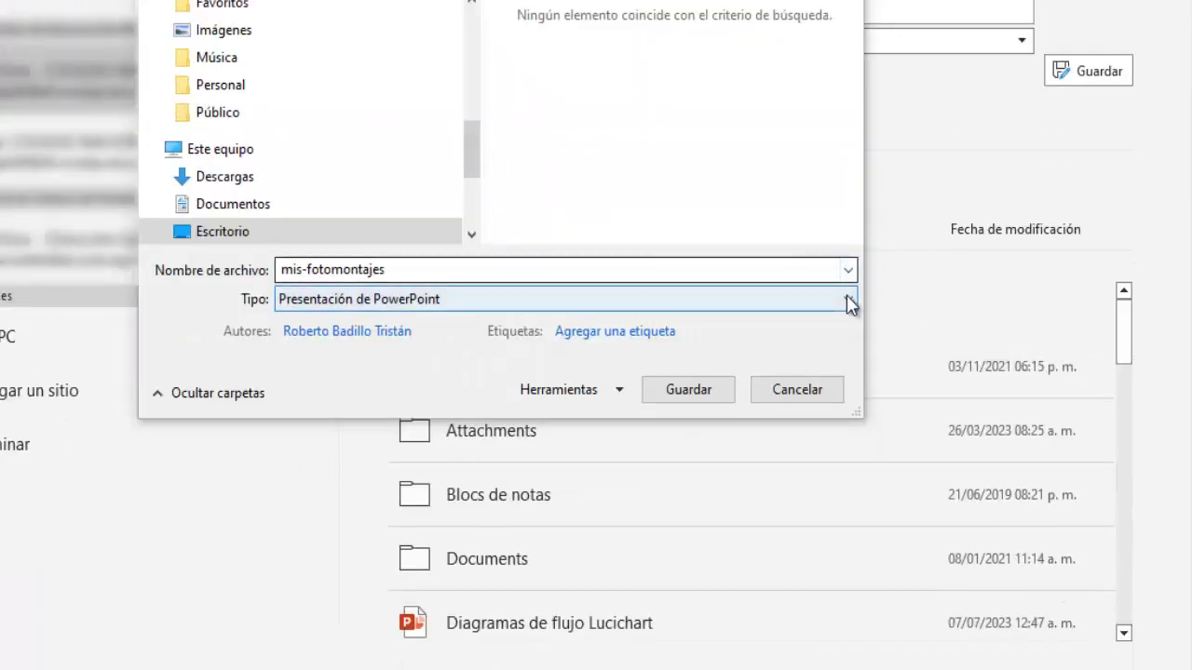
pyautogui.click(847, 297)
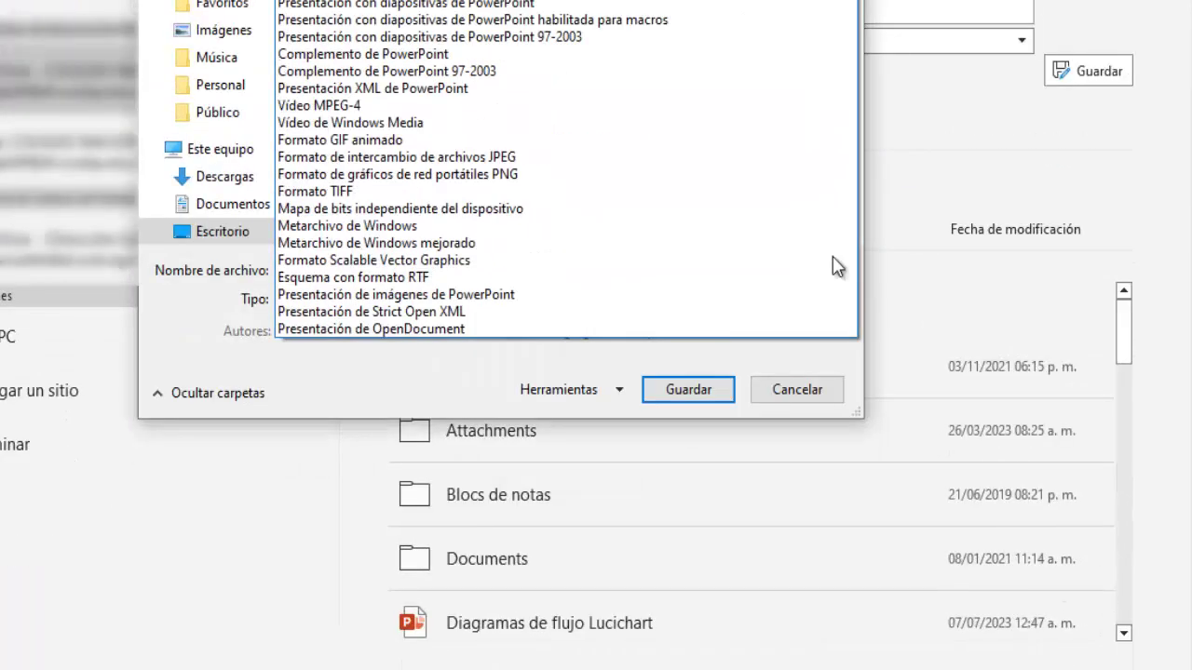
pyautogui.click(453, 157)
pyautogui.click(341, 269)
pyautogui.write('yo con p')
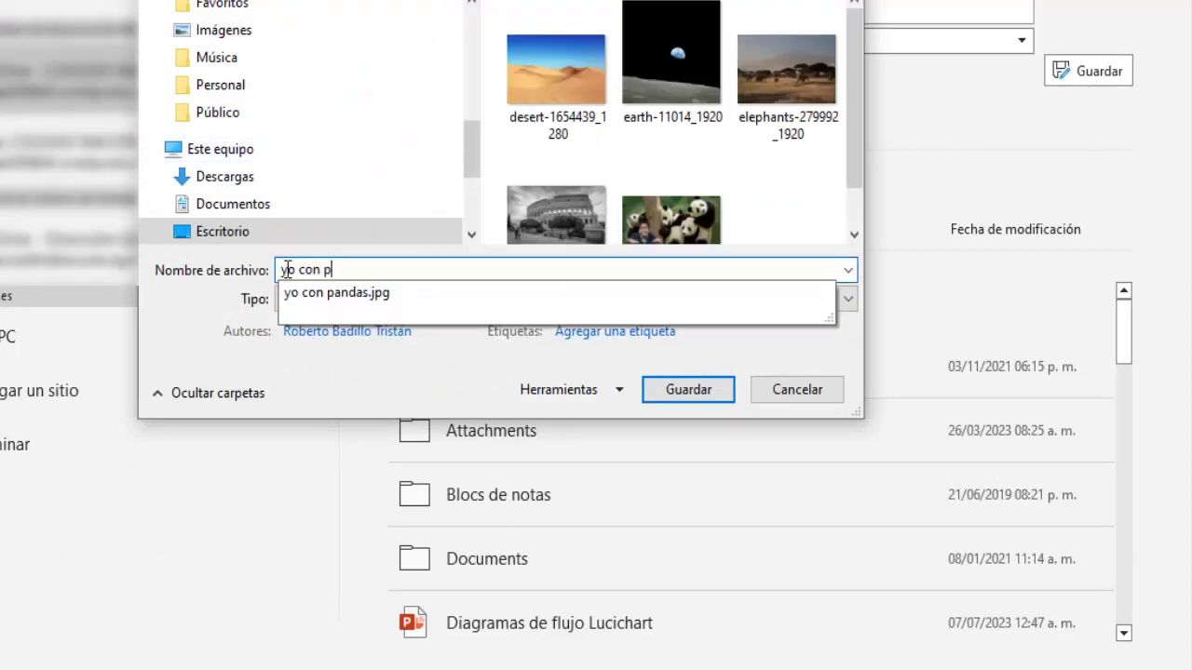
pyautogui.write('andas')
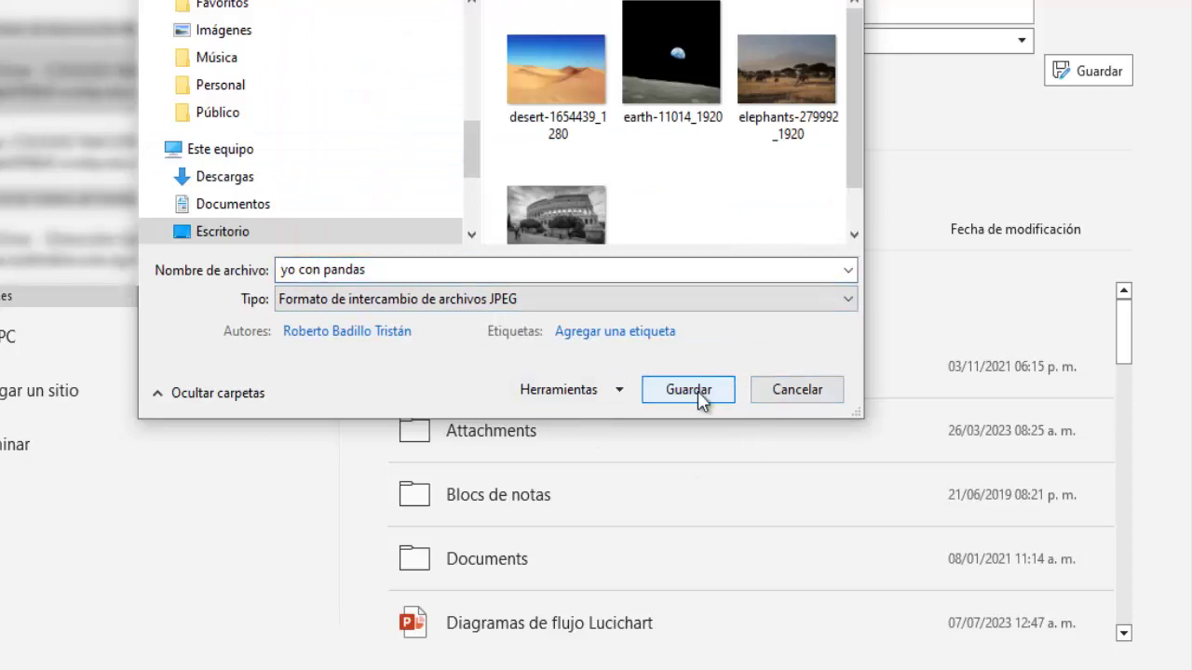
pyautogui.click(698, 391)
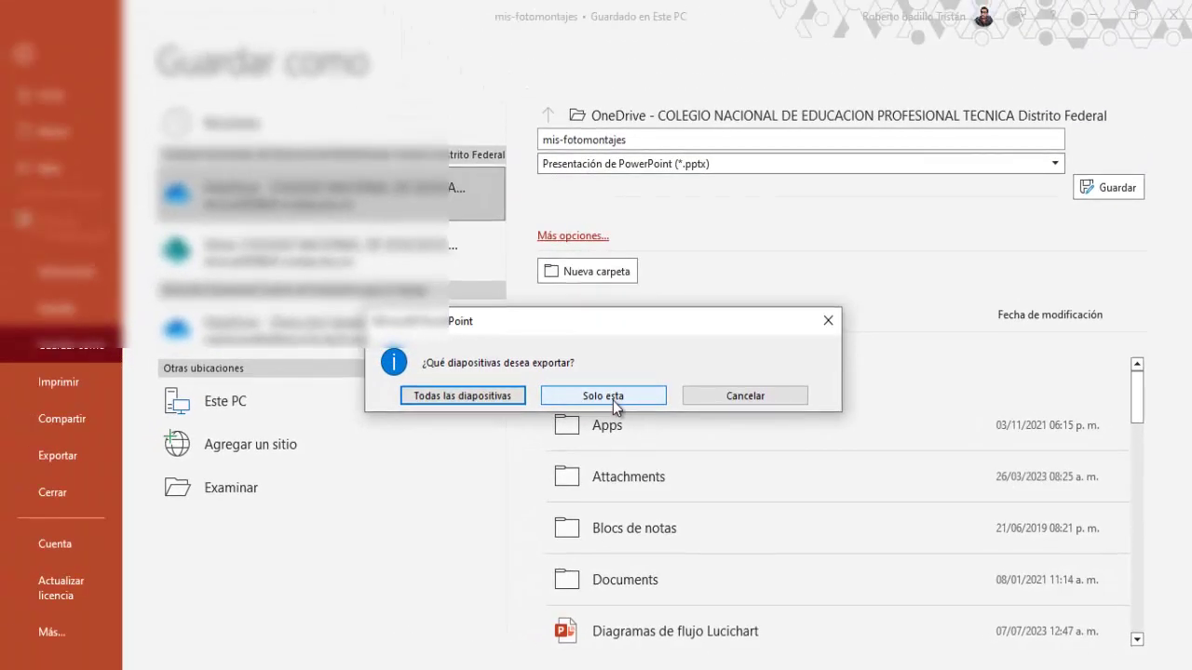
pyautogui.click(613, 400)
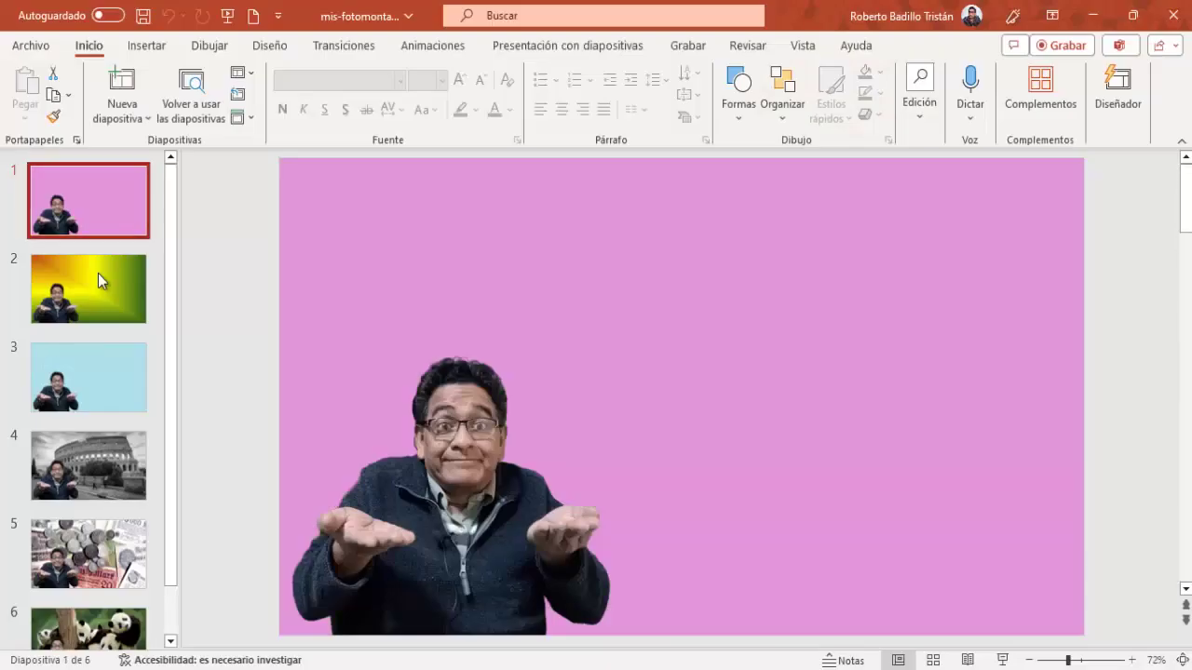
# Look through slides two to six, ending on the pandas slide.
pyautogui.click(98, 273)
pyautogui.click(100, 370)
pyautogui.click(95, 458)
pyautogui.click(102, 549)
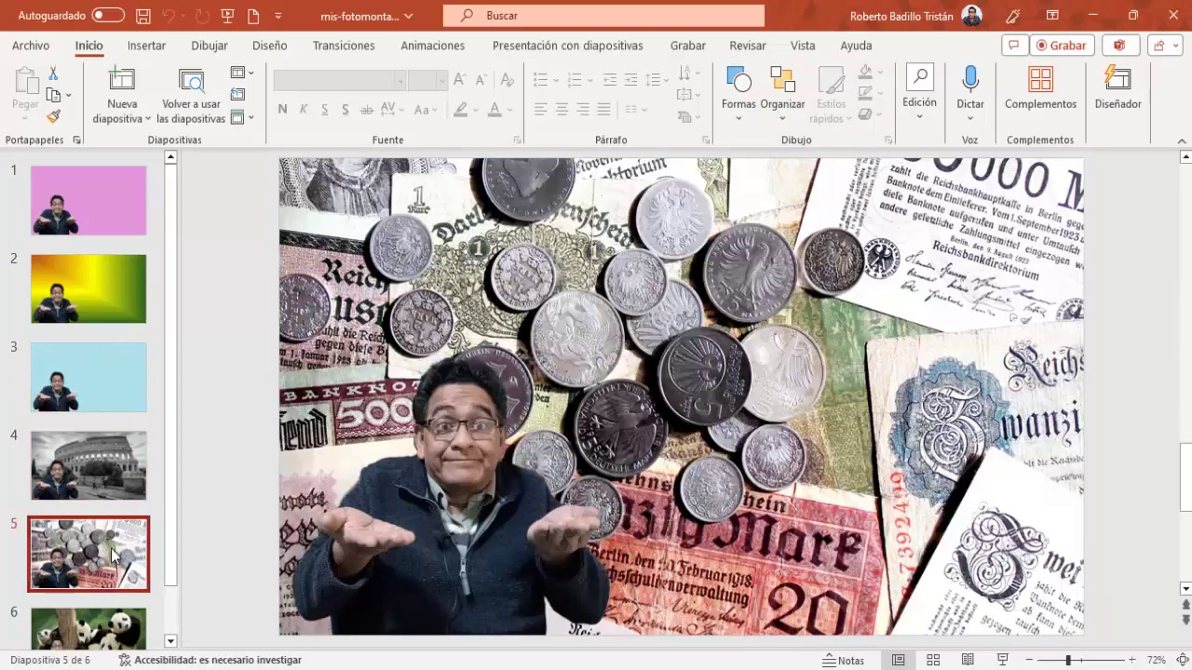
pyautogui.click(128, 632)
# Save all slides as JPEG images in a folder named 'mi proyecto de fotomontajes'.
pyautogui.click(31, 45)
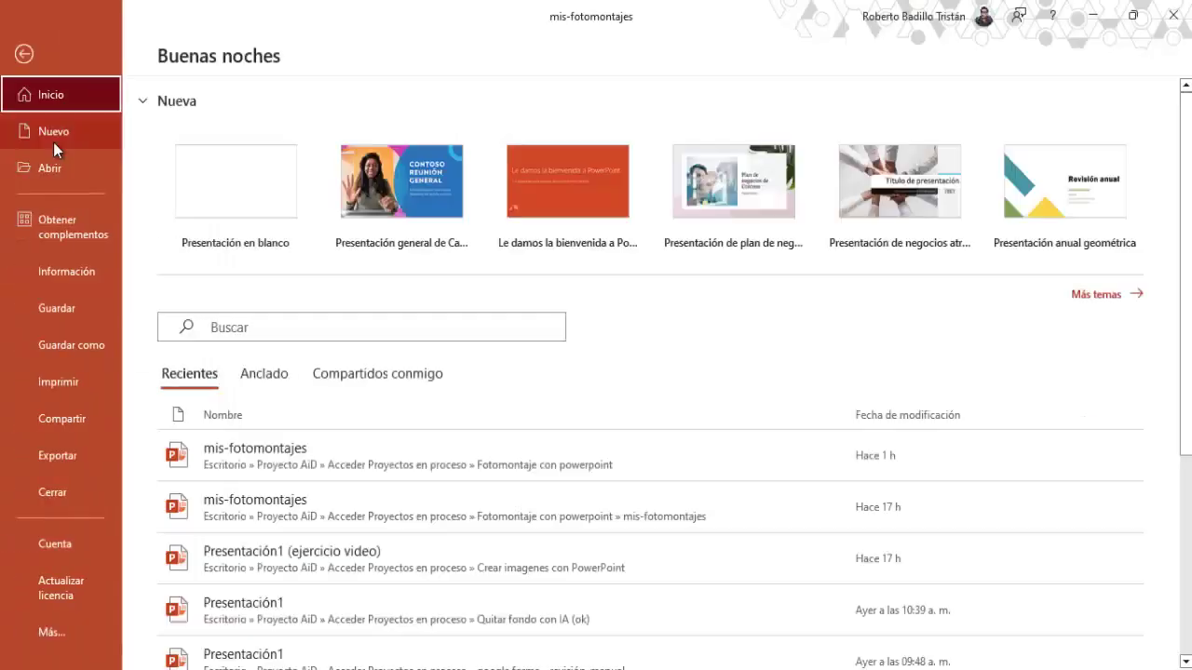
pyautogui.click(48, 341)
pyautogui.click(215, 562)
pyautogui.write('mi proyecto de fotomontajes')
pyautogui.click(544, 459)
pyautogui.click(606, 292)
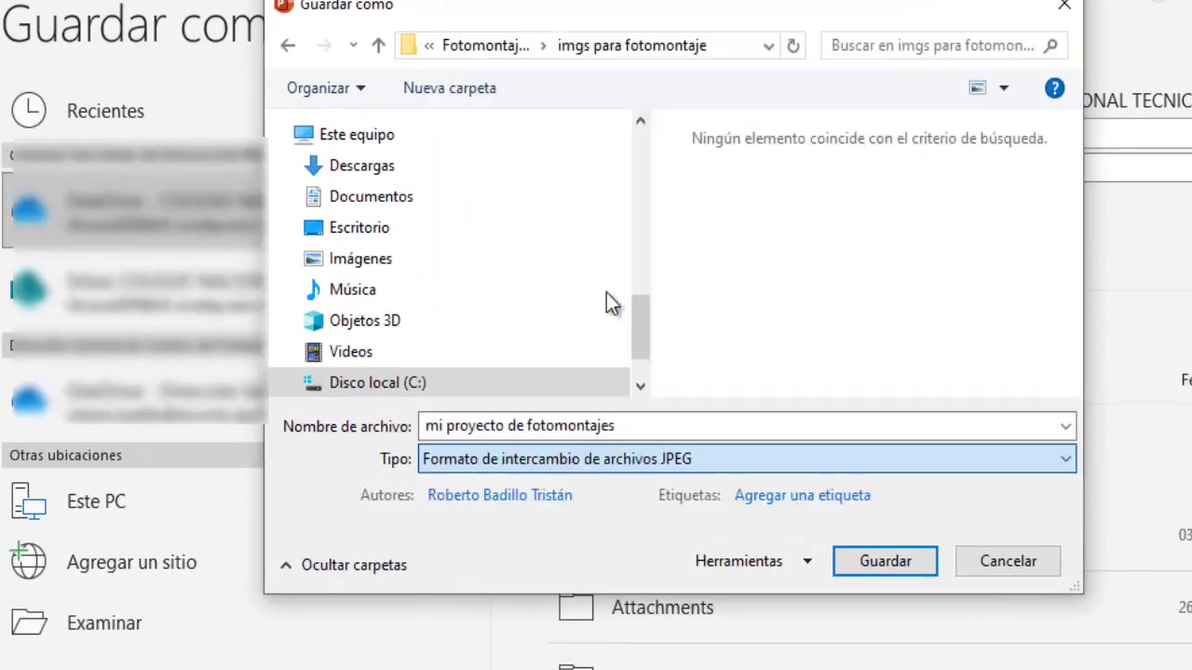
pyautogui.click(885, 561)
pyautogui.click(442, 488)
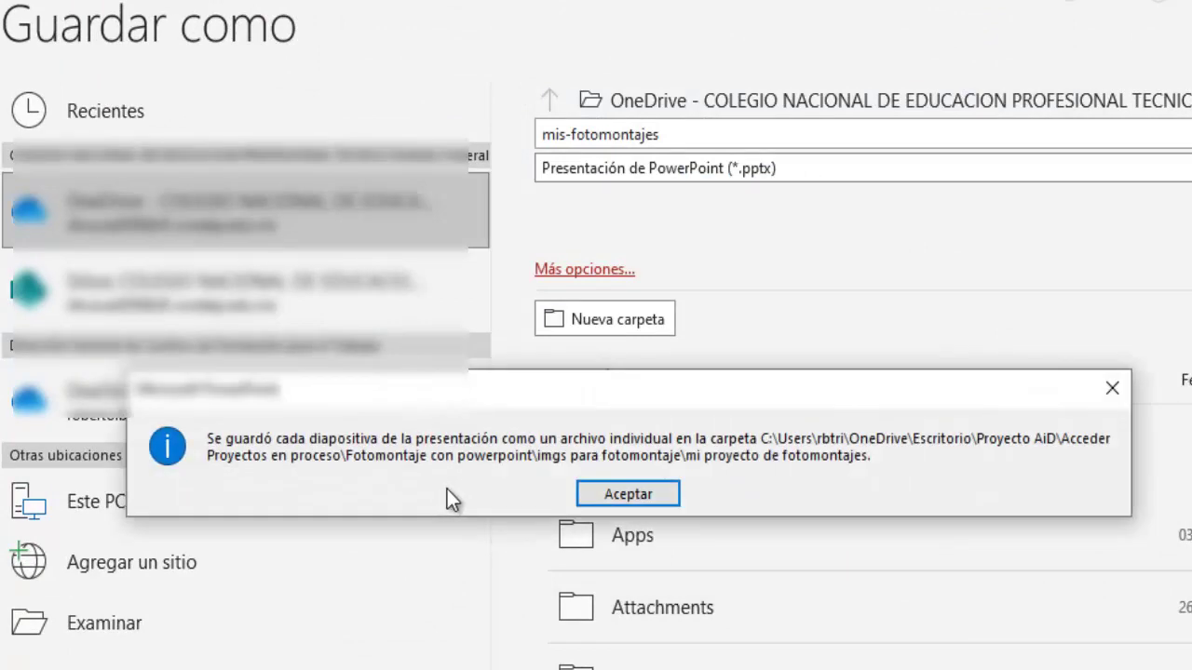
pyautogui.click(628, 494)
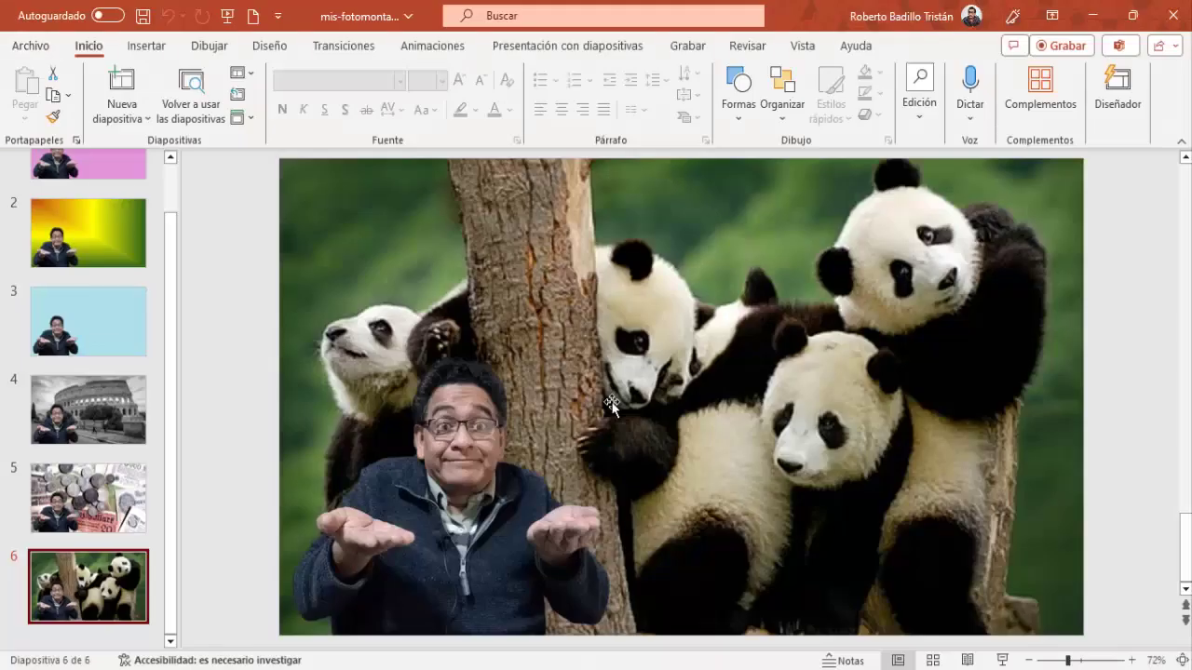
pyautogui.hotkey('alt', 'Tab')
# Open imgs para fotomontaje, then mi proyecto de fotomontajes, to see the six exported JPEGs.
pyautogui.doubleClick(552, 230)
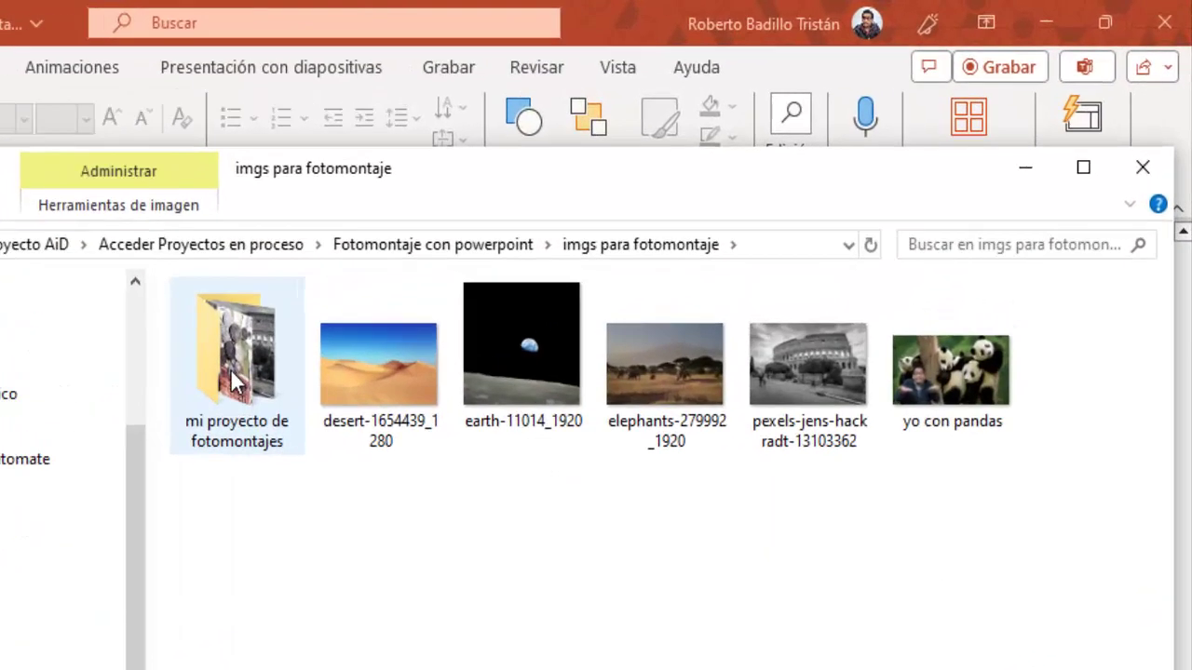
pyautogui.doubleClick(260, 384)
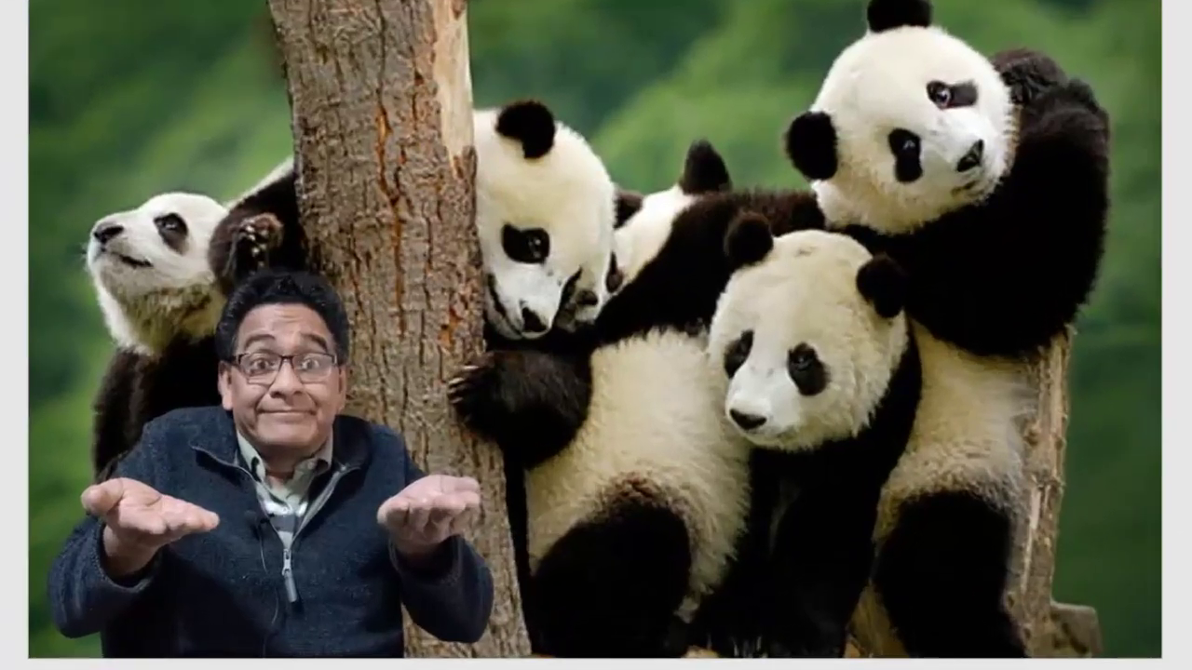
# Check all six finished slides, from the pink first slide to the pandas slide.
pyautogui.click(101, 359)
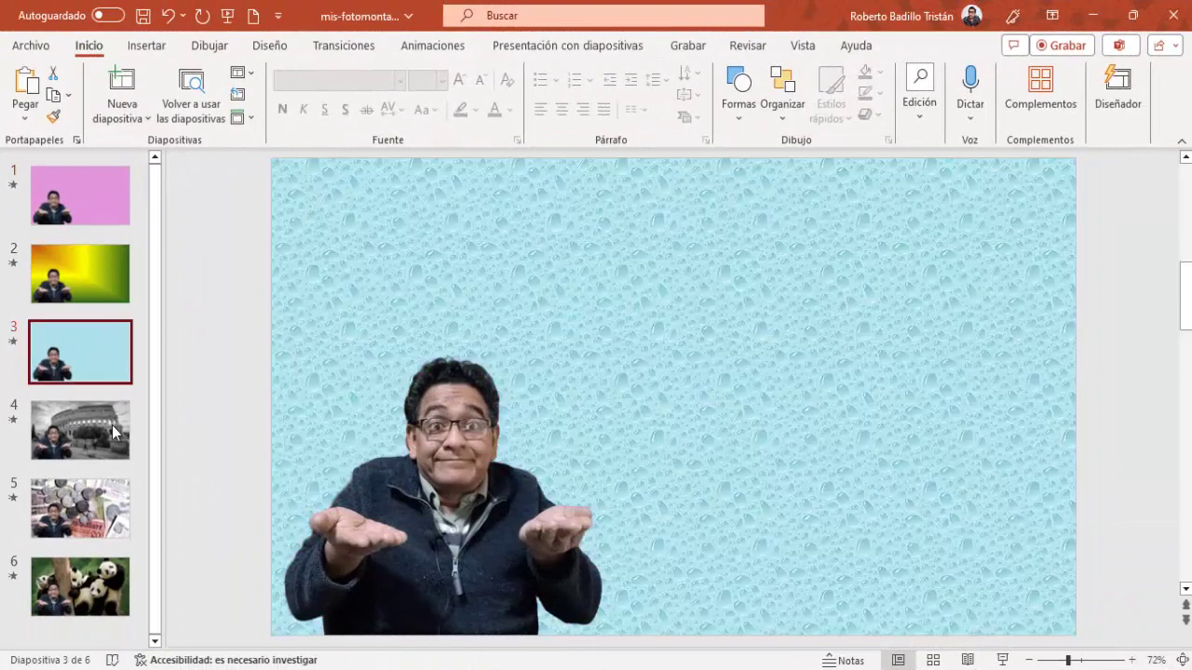
pyautogui.click(70, 177)
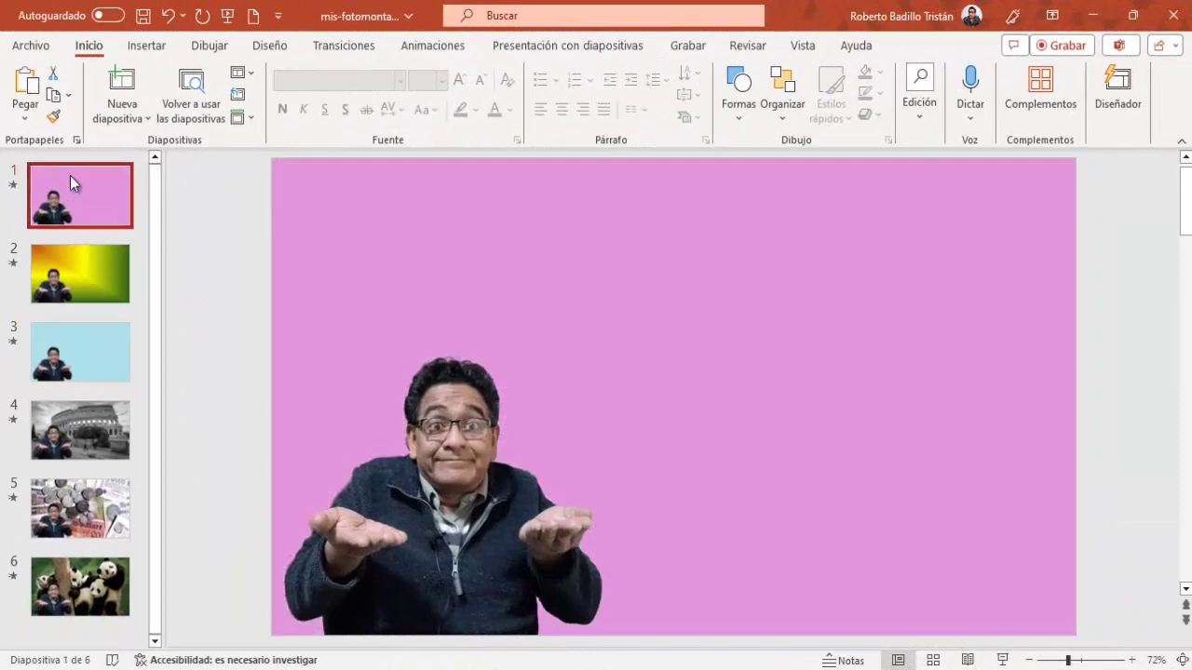
pyautogui.click(84, 268)
pyautogui.click(96, 346)
pyautogui.click(105, 428)
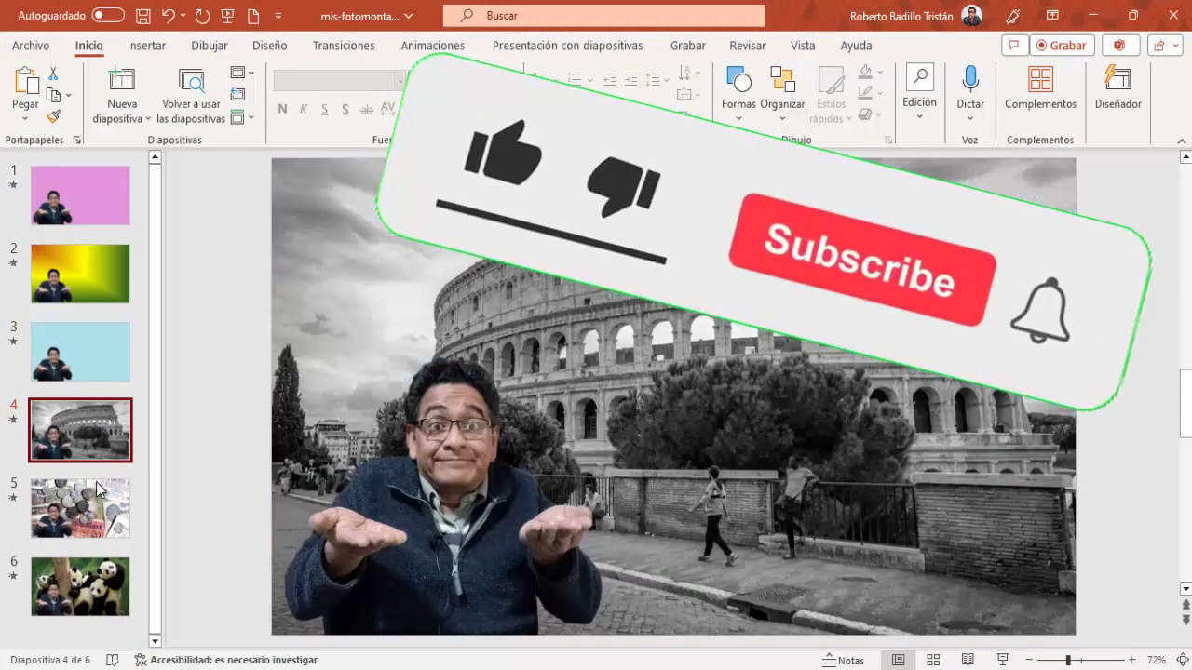
pyautogui.click(95, 484)
pyautogui.click(88, 571)
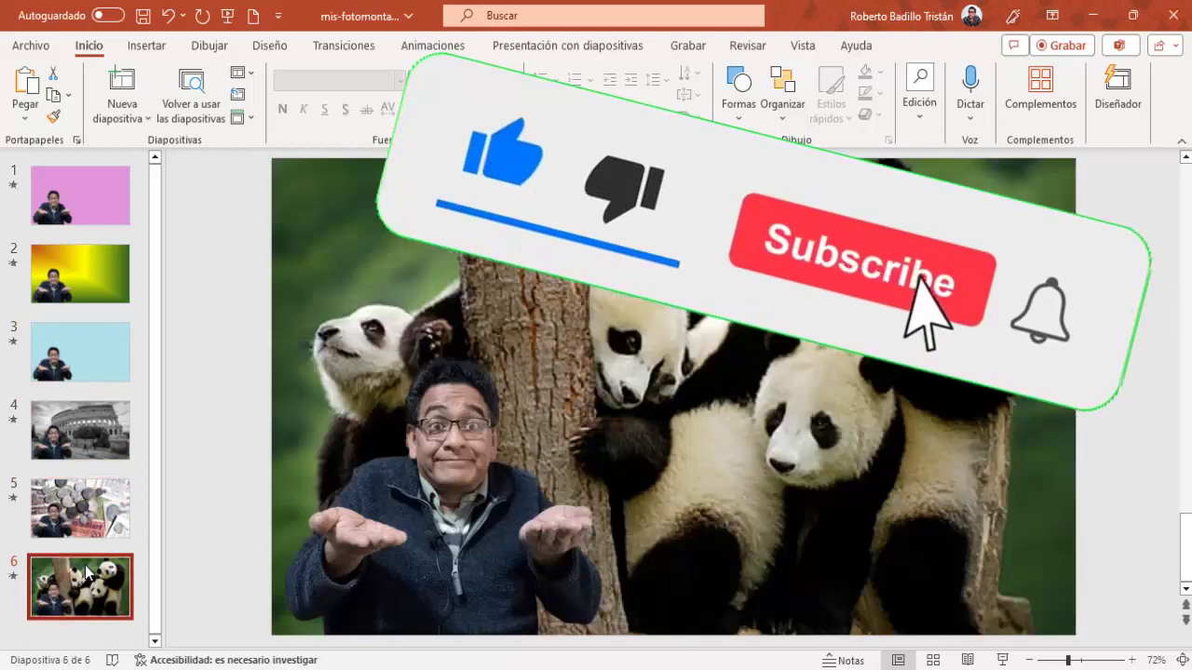
pyautogui.press('F5')
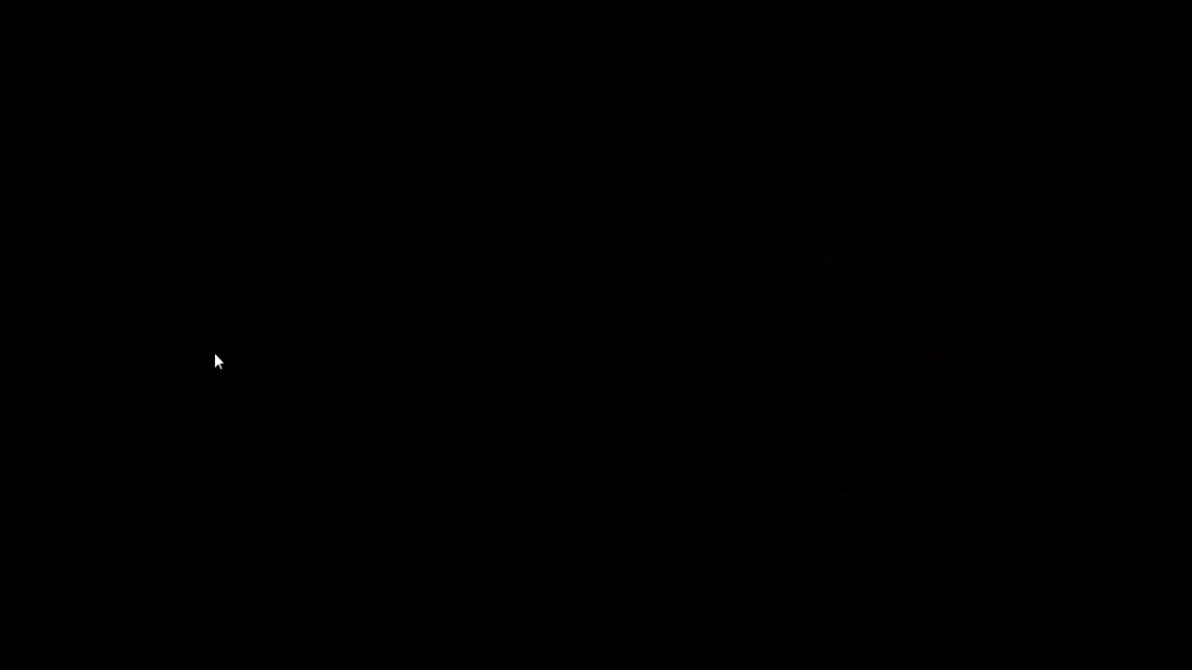